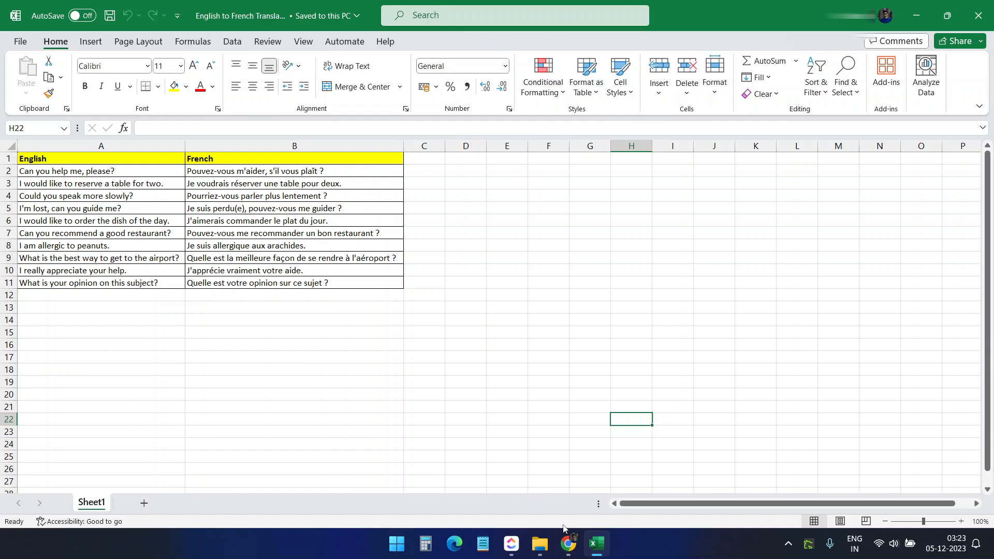
# - Switch to the WordPress dashboard in Chrome, find the Ninja Tables plugin by searching "Ninja table", and install and activate it
pyautogui.click(568, 543)
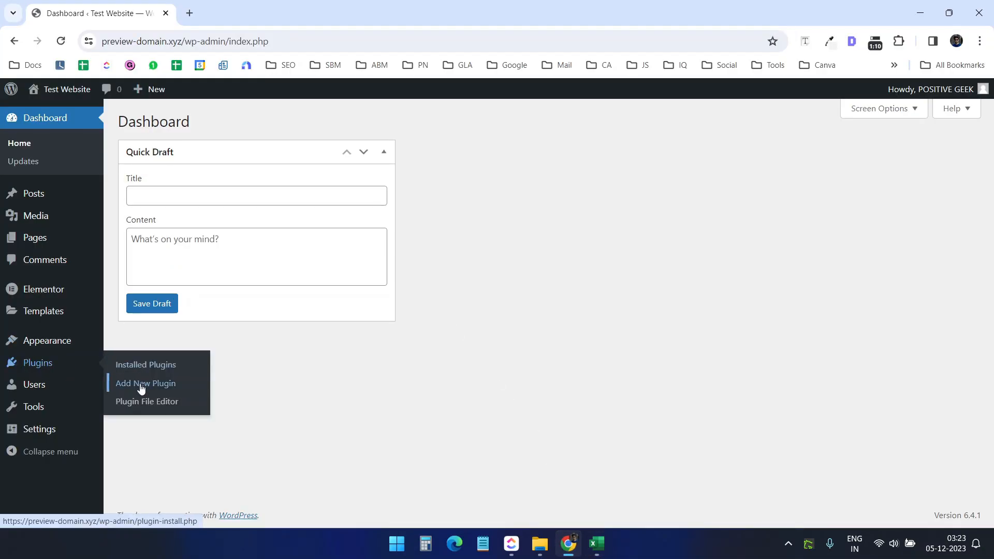
pyautogui.click(139, 382)
pyautogui.click(849, 163)
pyautogui.write('Ninja table')
pyautogui.click(492, 231)
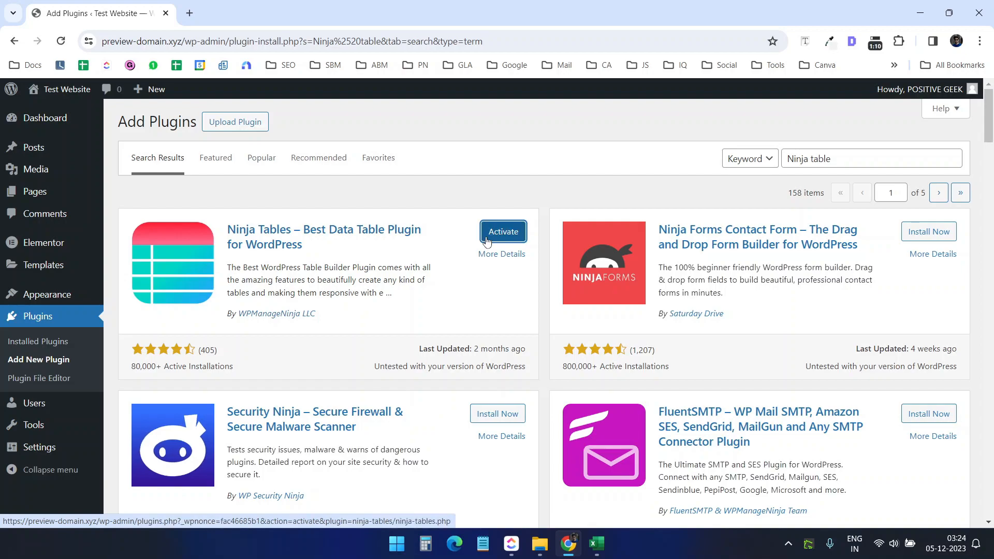
pyautogui.click(503, 233)
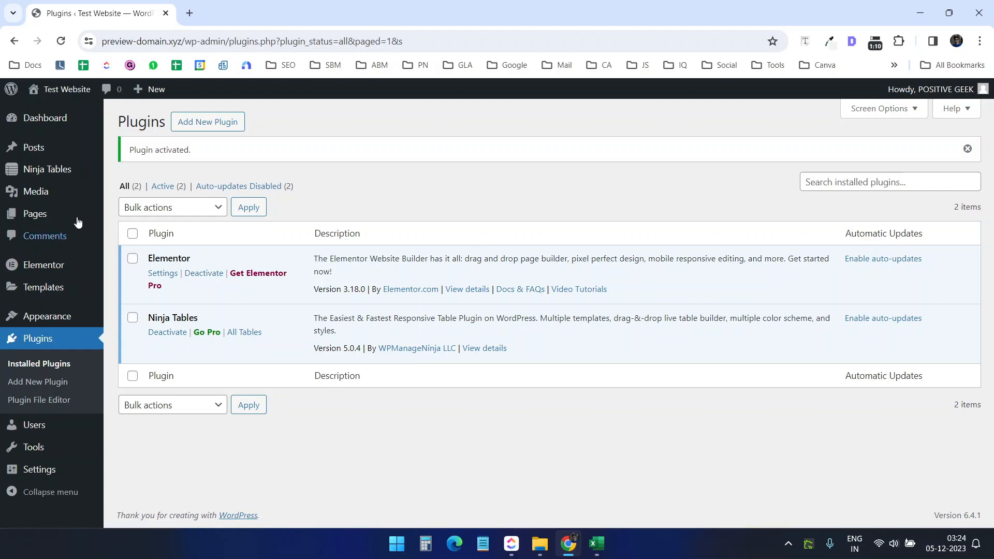
# - Create a default Ninja Tables table manually with the title "Translation"
pyautogui.moveTo(55, 178)
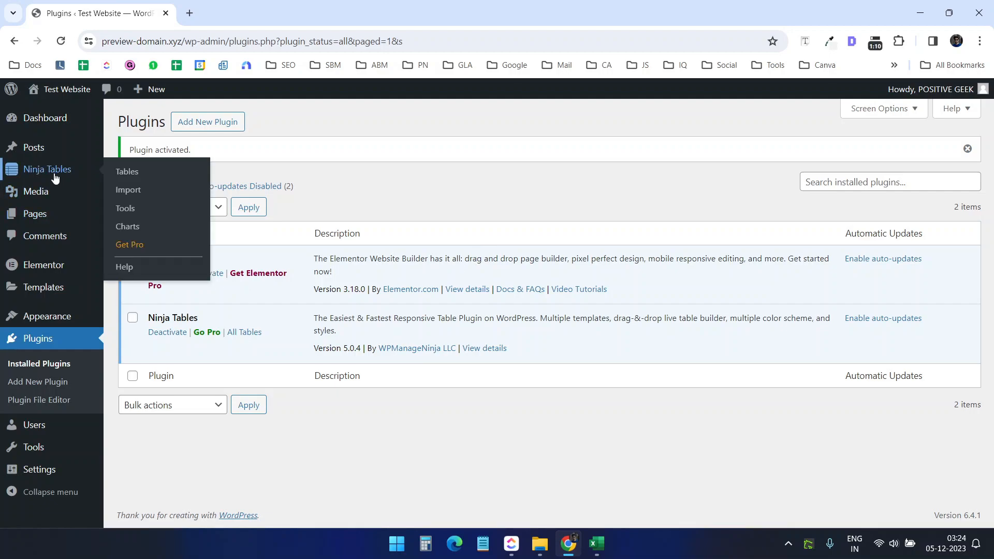
pyautogui.click(127, 171)
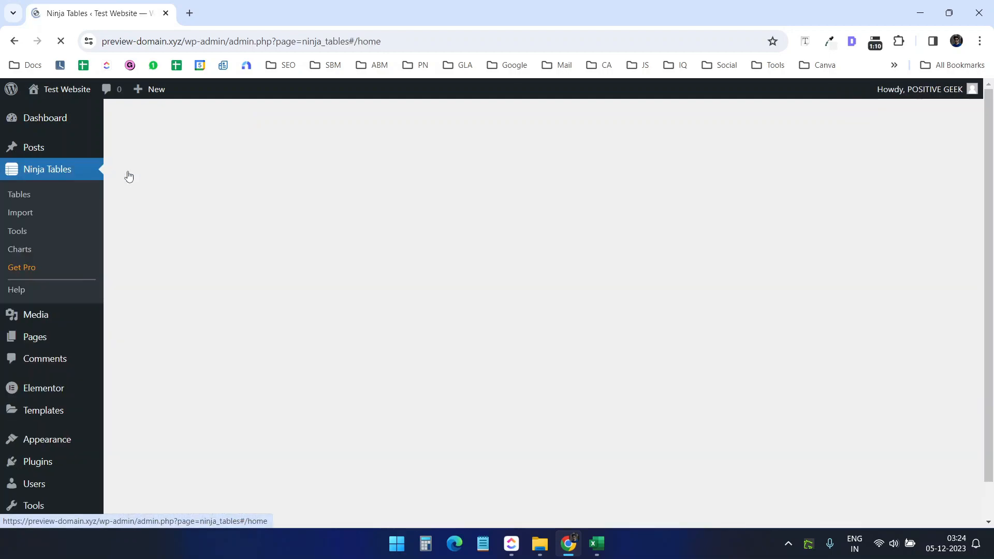
pyautogui.click(524, 267)
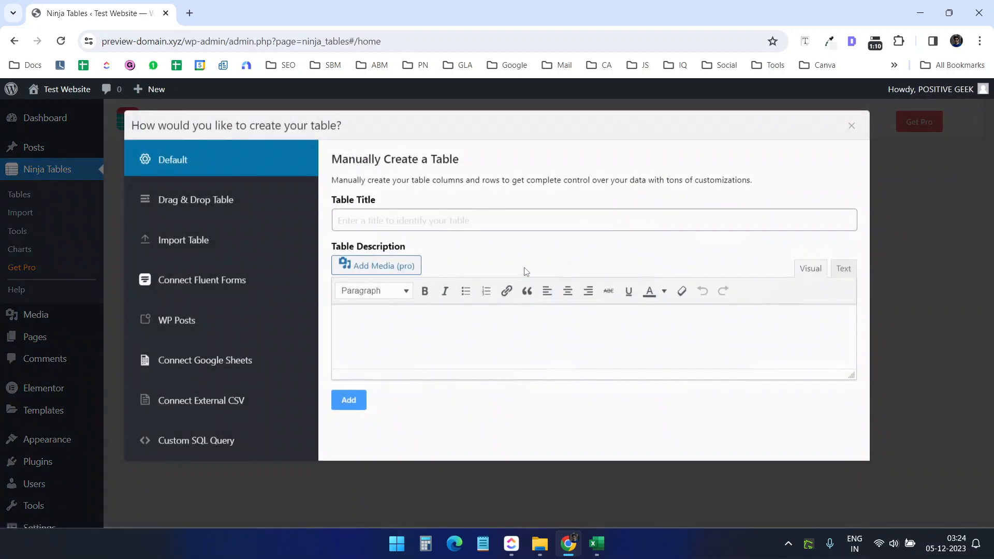
pyautogui.click(415, 219)
pyautogui.write('Translation')
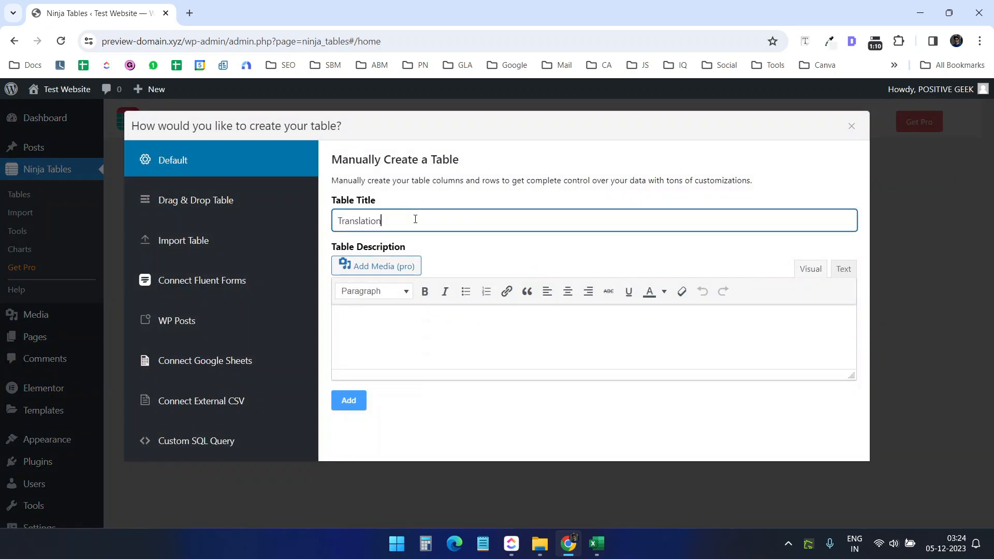
pyautogui.click(348, 400)
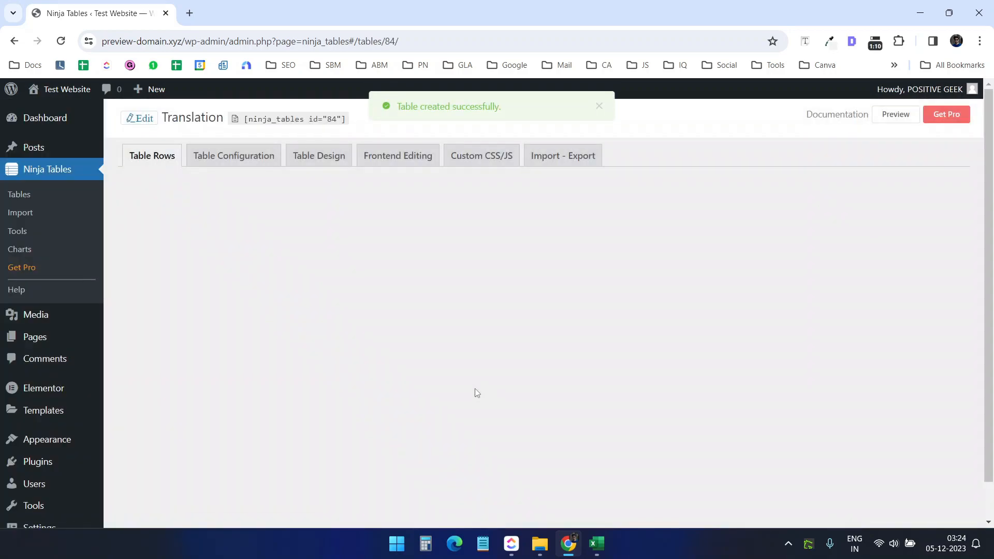
# - Add two Single Line Text Field columns named "English" and "French" to the Translation table
pyautogui.click(544, 239)
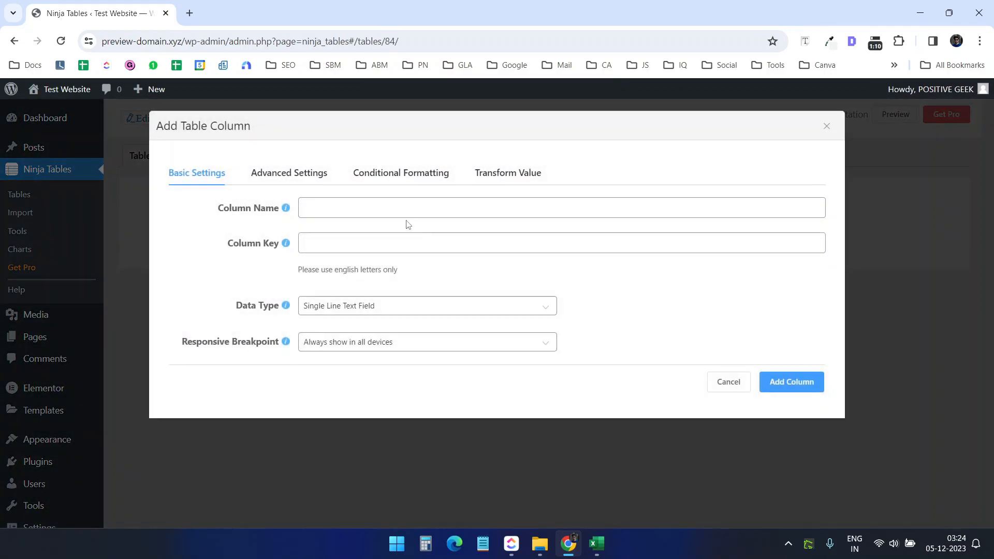
pyautogui.click(391, 211)
pyautogui.write('English')
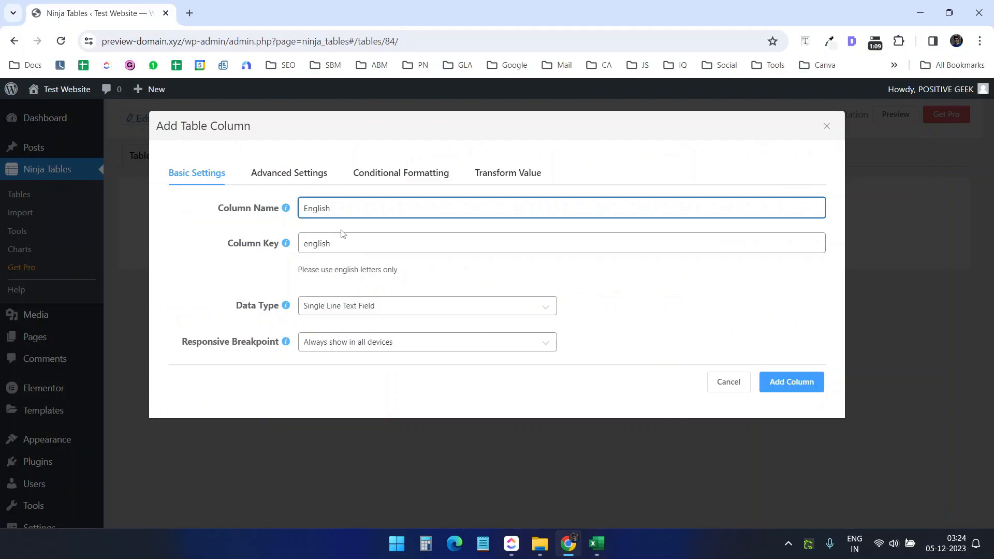
pyautogui.click(792, 382)
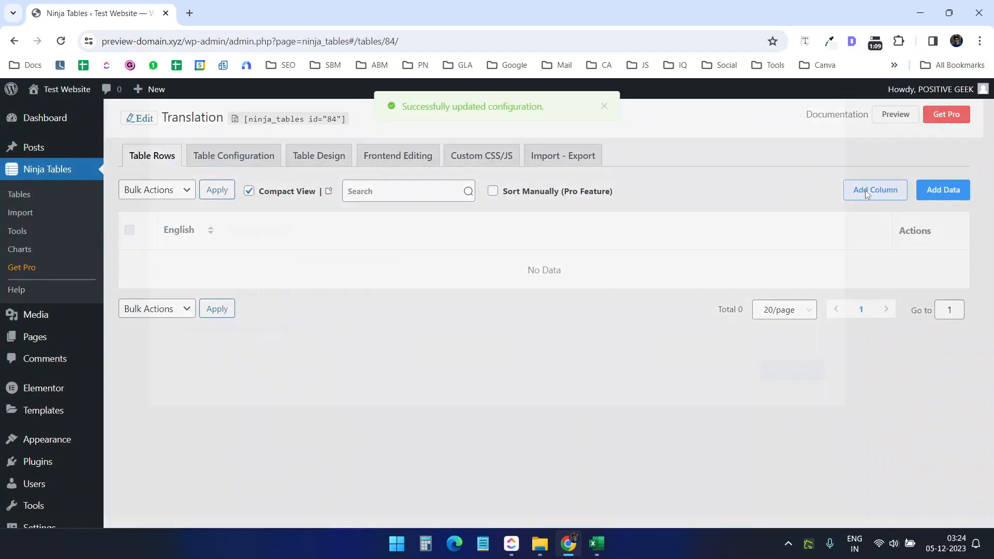
pyautogui.click(865, 191)
pyautogui.write('Fr')
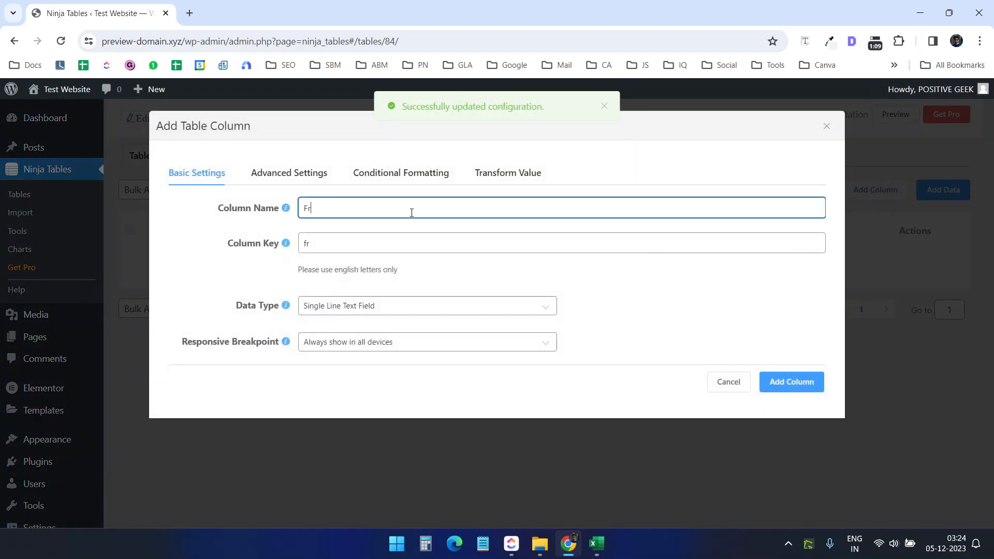
pyautogui.write('ench')
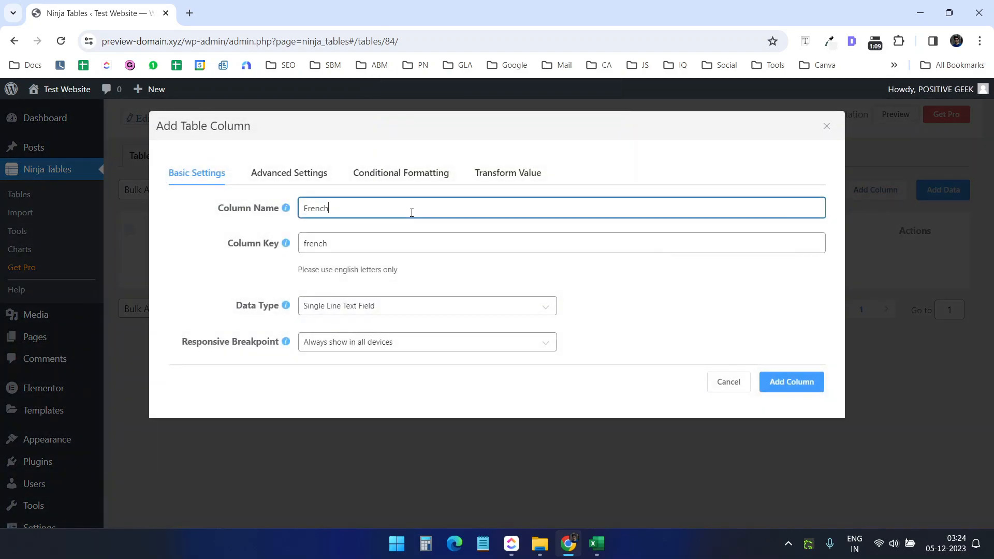
pyautogui.click(792, 384)
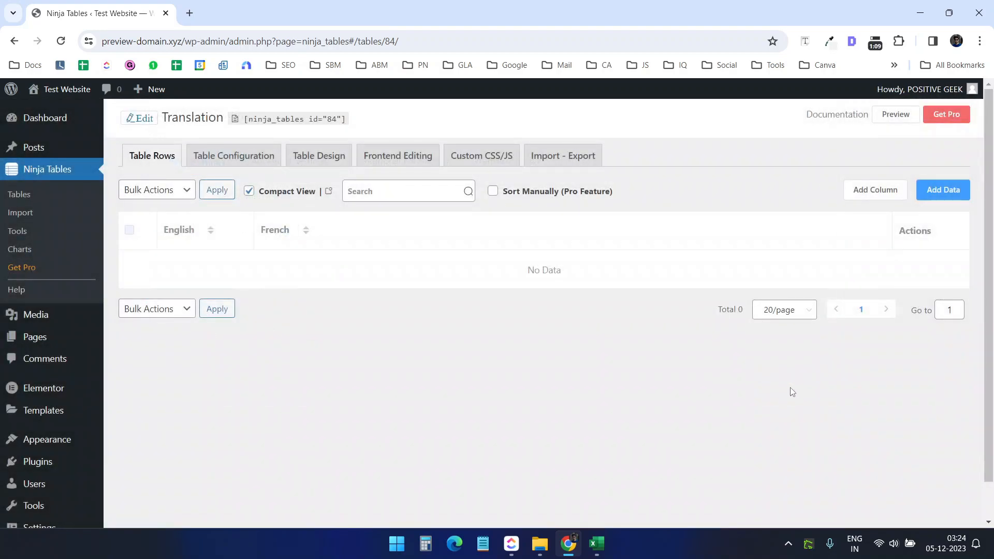
# - Add a third column named "Pronunciation" with the data type HTML Field
pyautogui.click(878, 195)
pyautogui.click(379, 208)
pyautogui.write('Pronunciation')
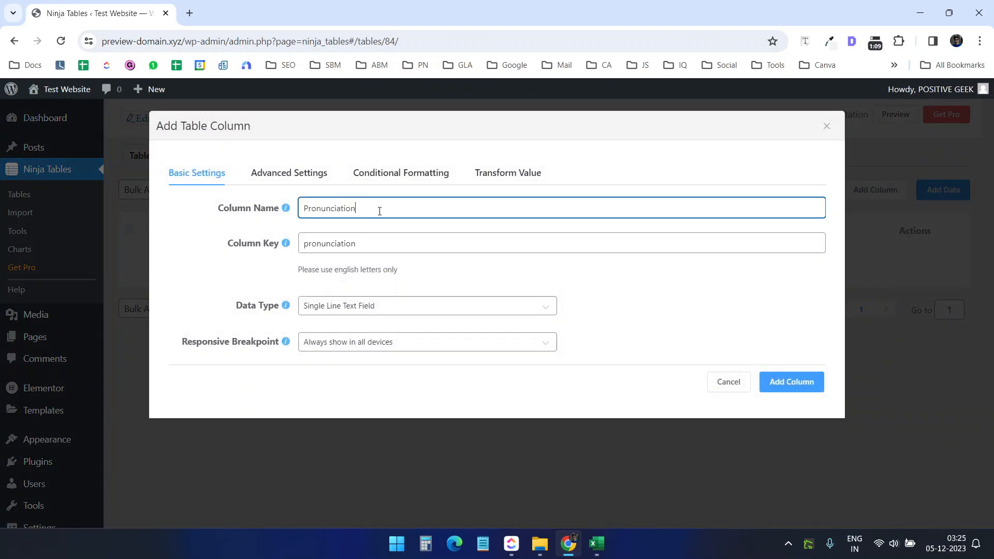
pyautogui.click(433, 310)
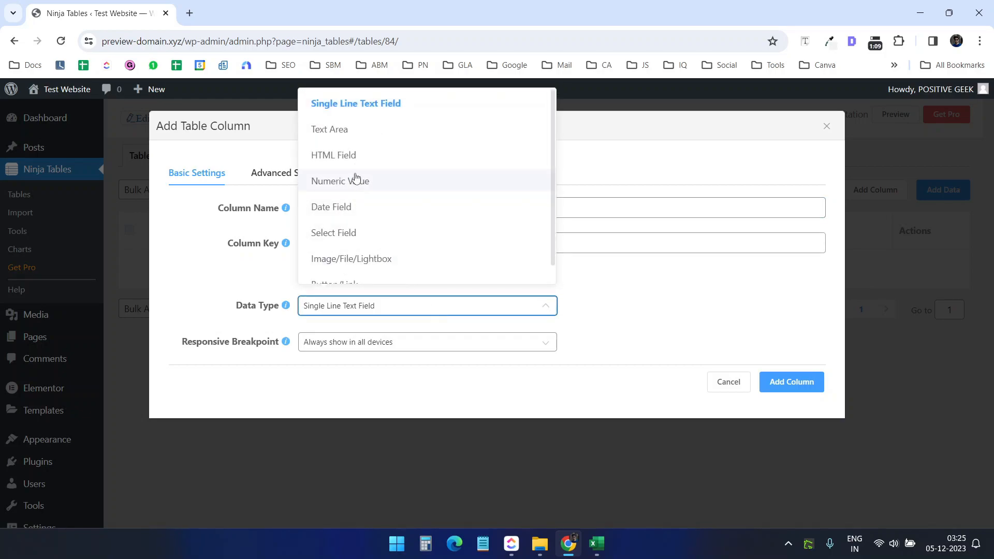
pyautogui.click(354, 156)
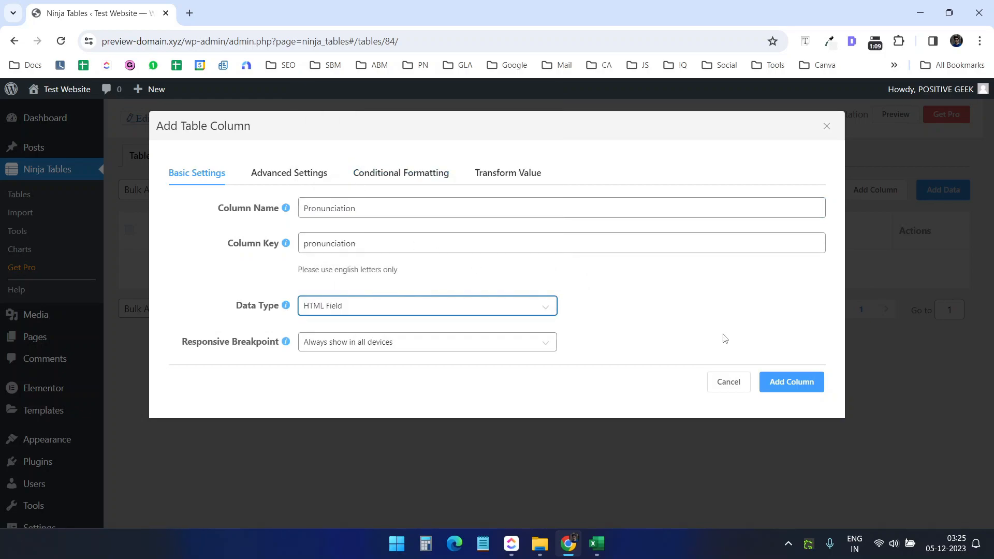
pyautogui.click(788, 384)
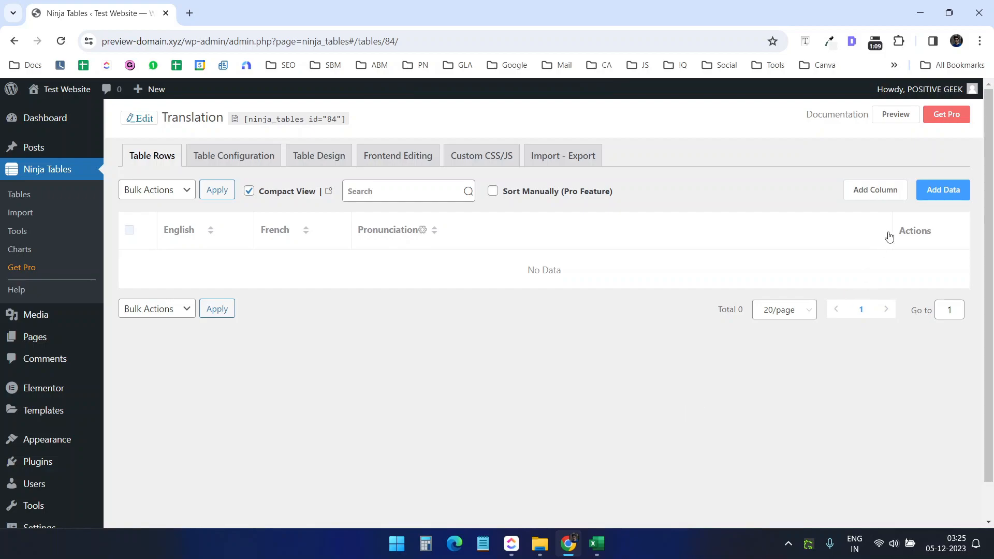
# - Start a new table row and fill its English and French fields with the phrases copied from cells A2 and B2 of the Excel sheet
pyautogui.click(944, 191)
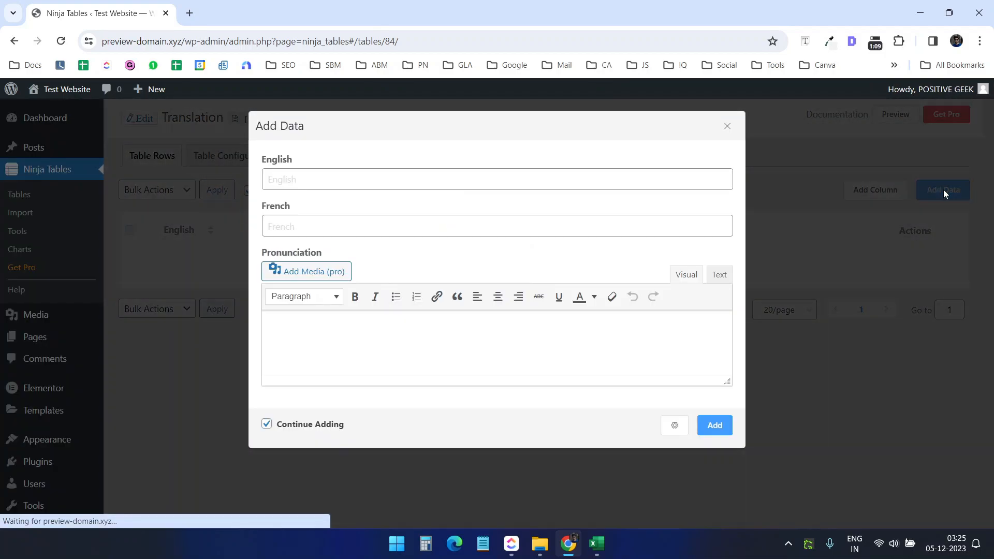
pyautogui.click(596, 544)
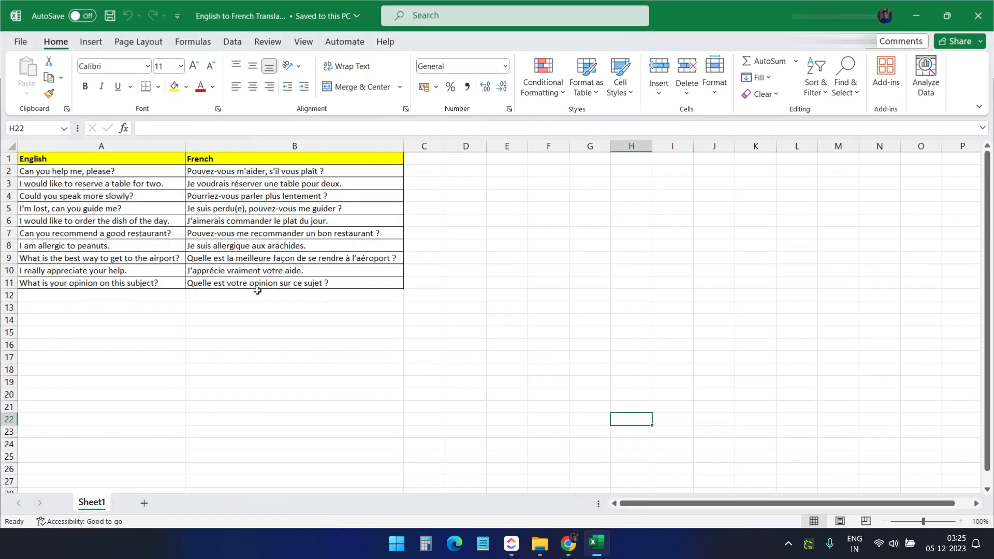
pyautogui.click(130, 173)
pyautogui.hotkey('ctrl', 'c')
pyautogui.click(342, 181)
pyautogui.hotkey('ctrl', 'v')
pyautogui.click(254, 171)
pyautogui.hotkey('ctrl', 'c')
pyautogui.click(319, 223)
pyautogui.hotkey('ctrl', 'v')
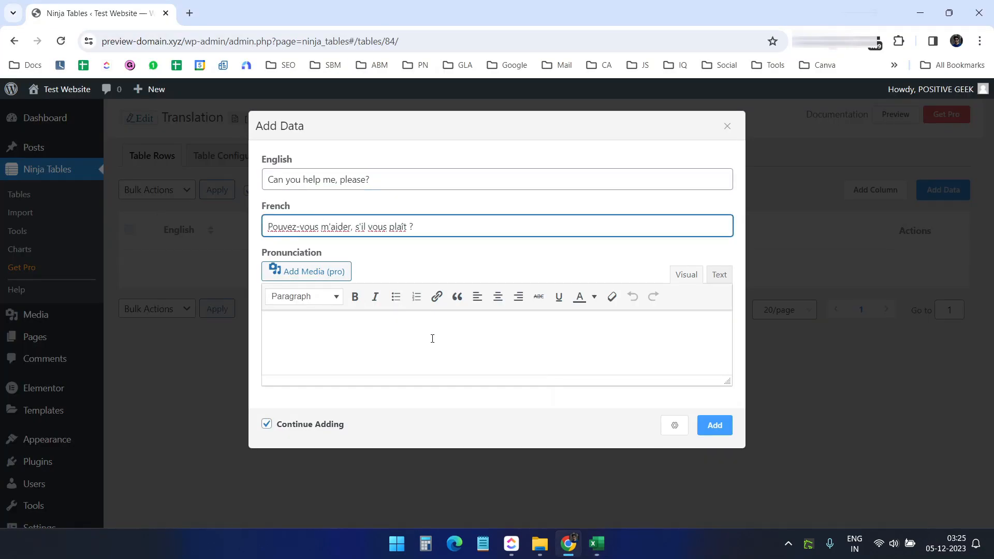
# - Switch the Pronunciation editor to text mode and paste the HTML audio player code with the AUDIO_SOURCE placeholder
pyautogui.click(410, 331)
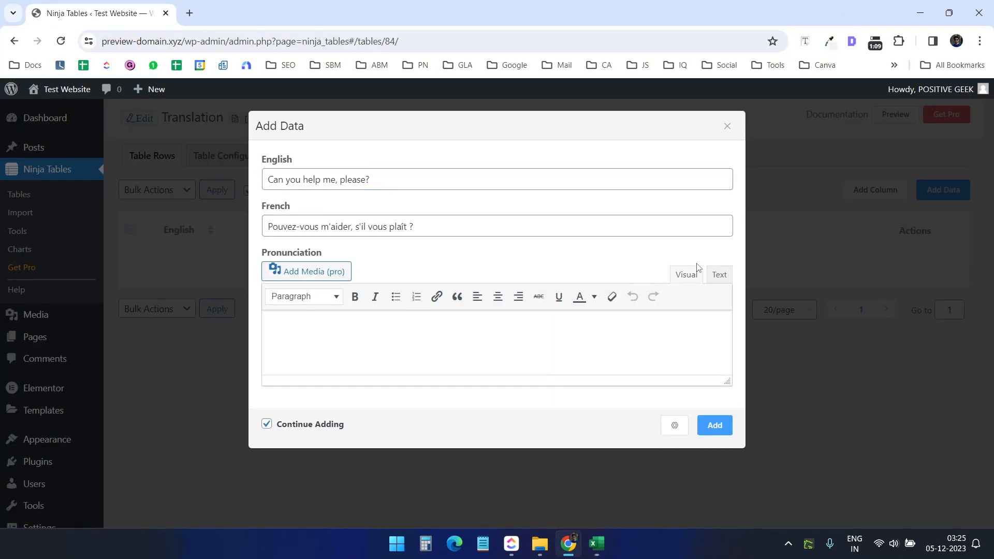
pyautogui.click(720, 276)
pyautogui.click(516, 332)
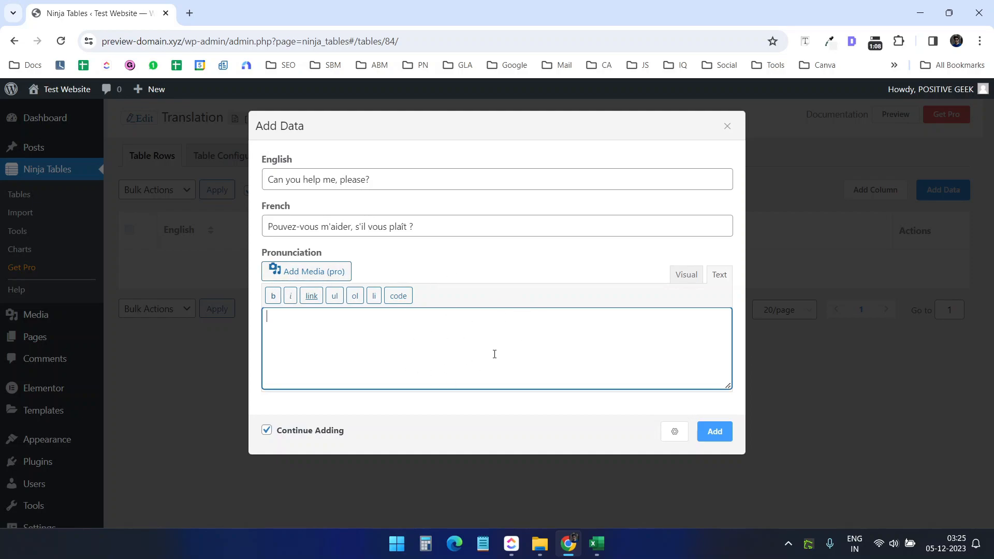
pyautogui.hotkey('alt', 'Tab')
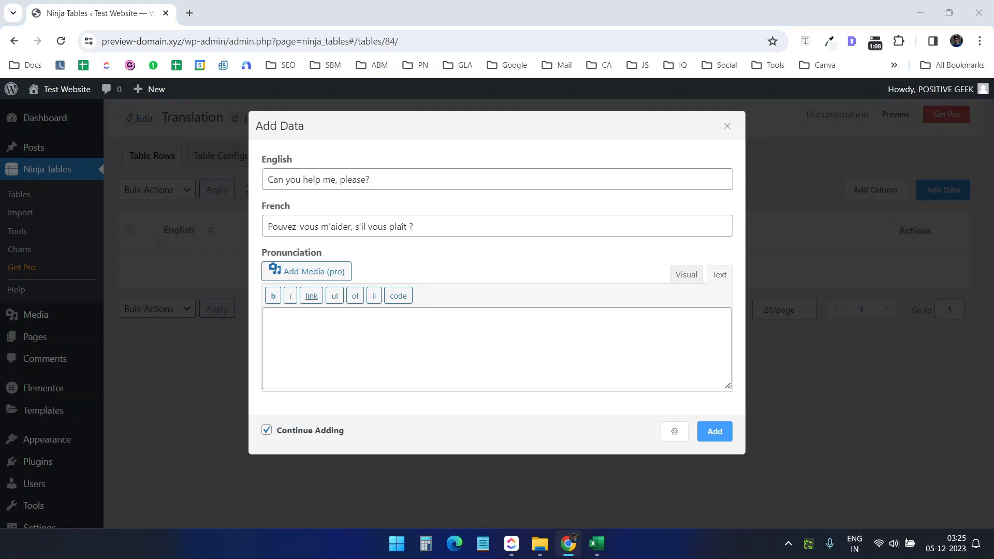
pyautogui.click(549, 347)
pyautogui.hotkey('ctrl', 'v')
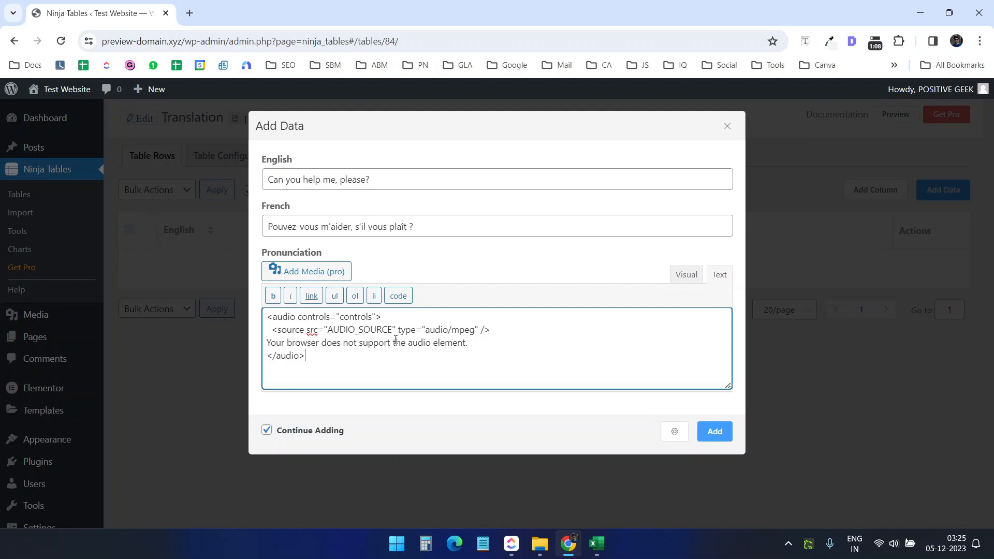
pyautogui.moveTo(392, 329); pyautogui.dragTo(331, 330)
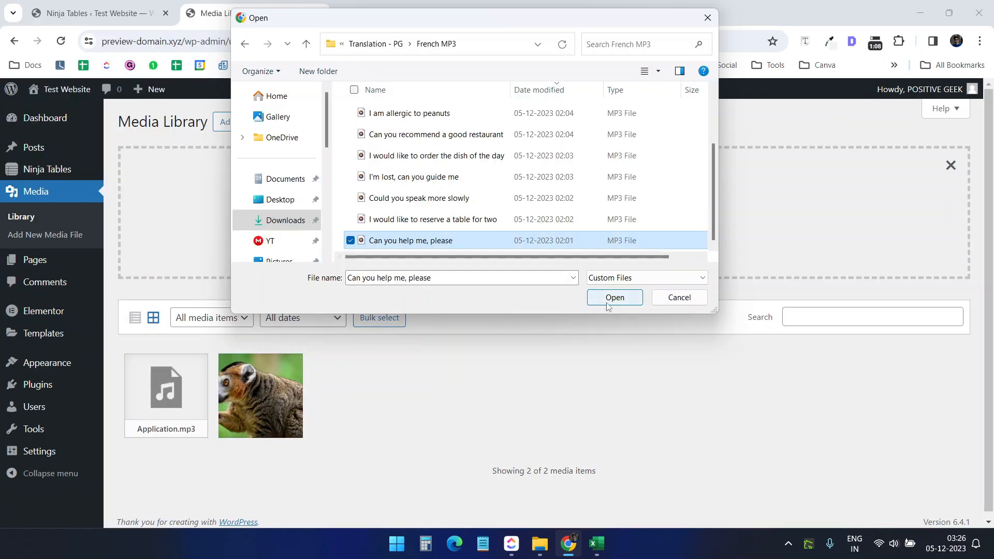
# - Upload the MP3 "Can you help me, please" to the Media Library and copy its file URL
pyautogui.click(614, 297)
pyautogui.click(167, 389)
pyautogui.click(801, 452)
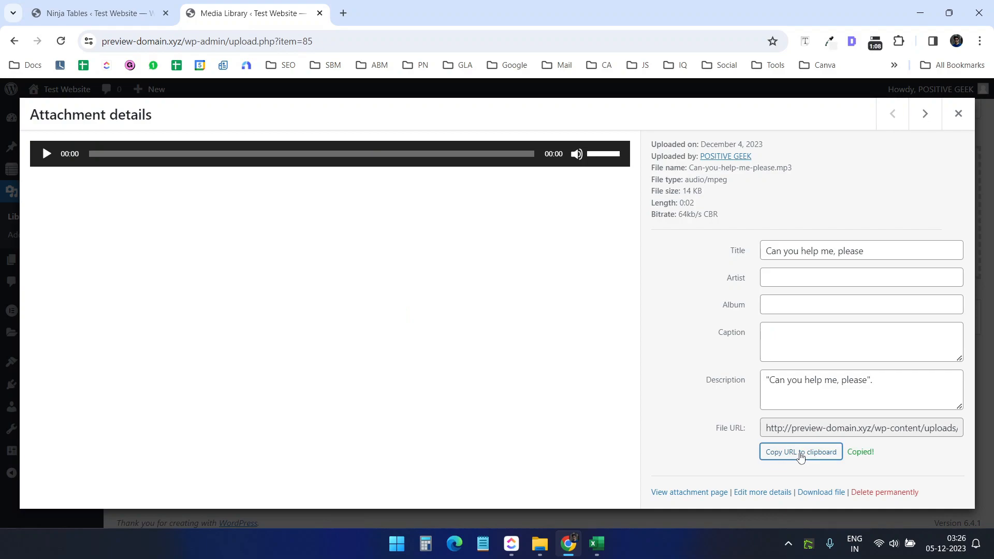
pyautogui.click(958, 113)
# - Replace AUDIO_SOURCE in the new row's Pronunciation code with the copied MP3 URL and add the row to the table
pyautogui.click(98, 13)
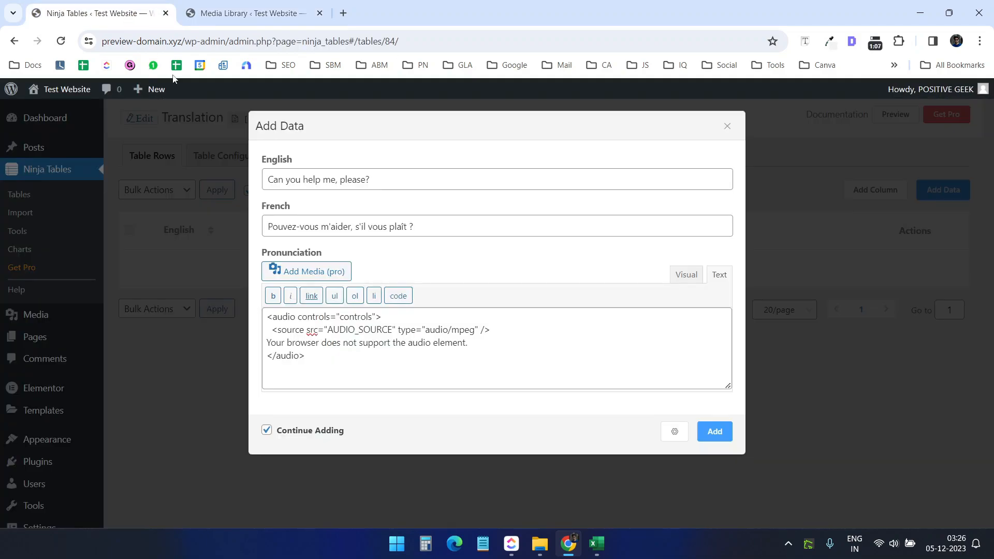
pyautogui.doubleClick(387, 328)
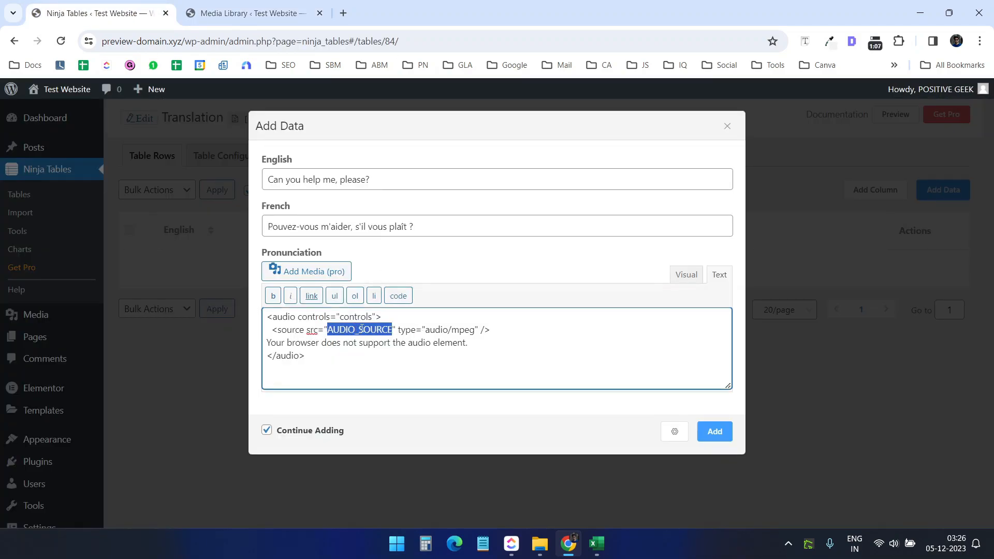
pyautogui.hotkey('ctrl', 'v')
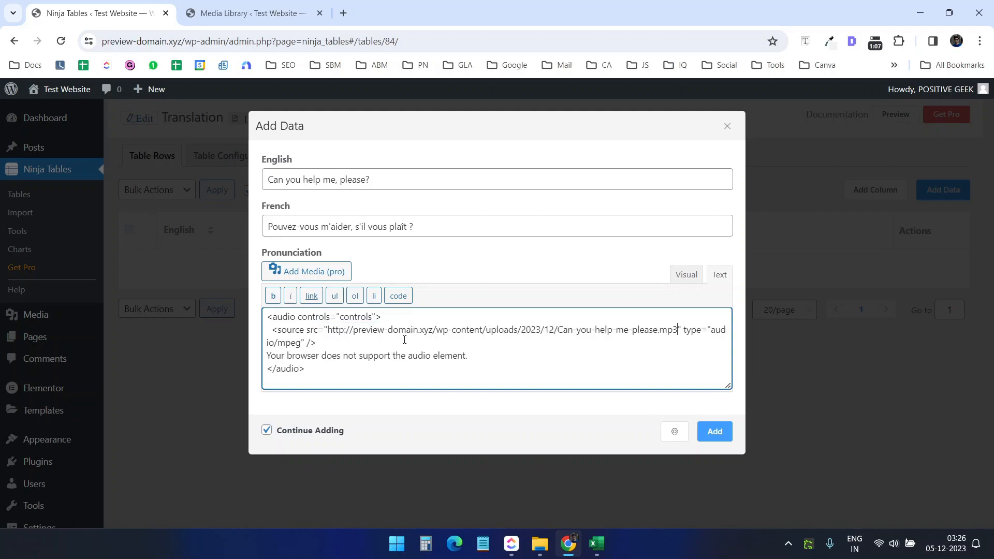
pyautogui.moveTo(328, 330); pyautogui.dragTo(675, 330)
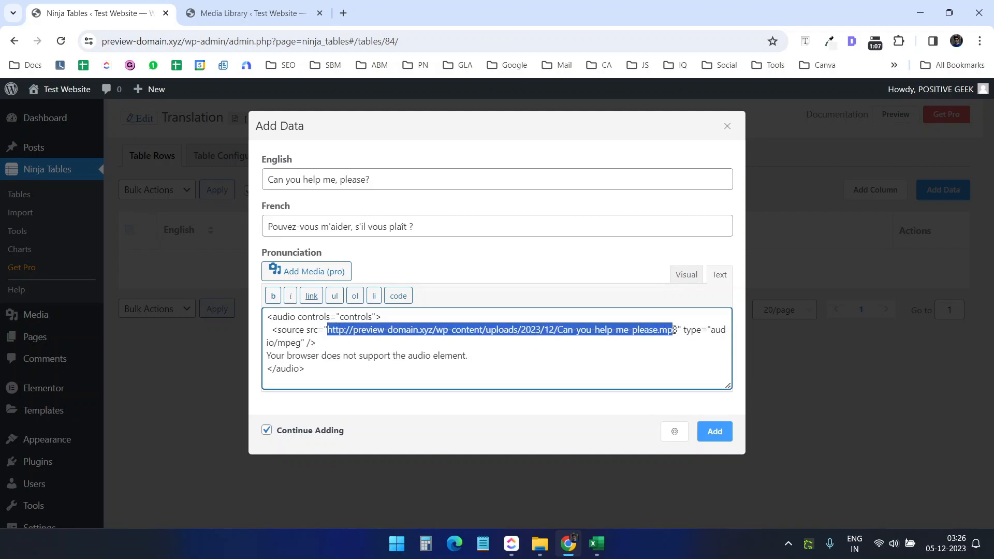
pyautogui.click(710, 437)
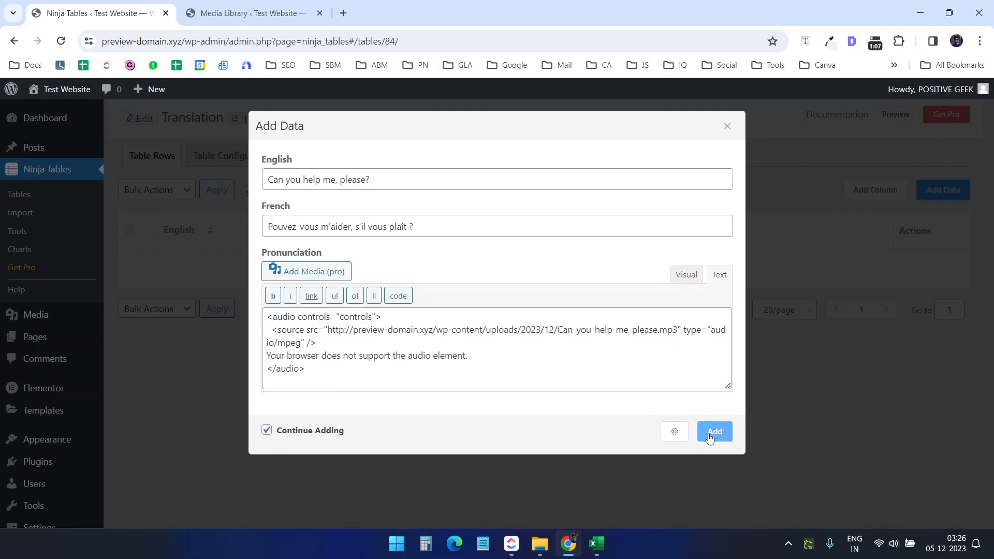
pyautogui.click(727, 127)
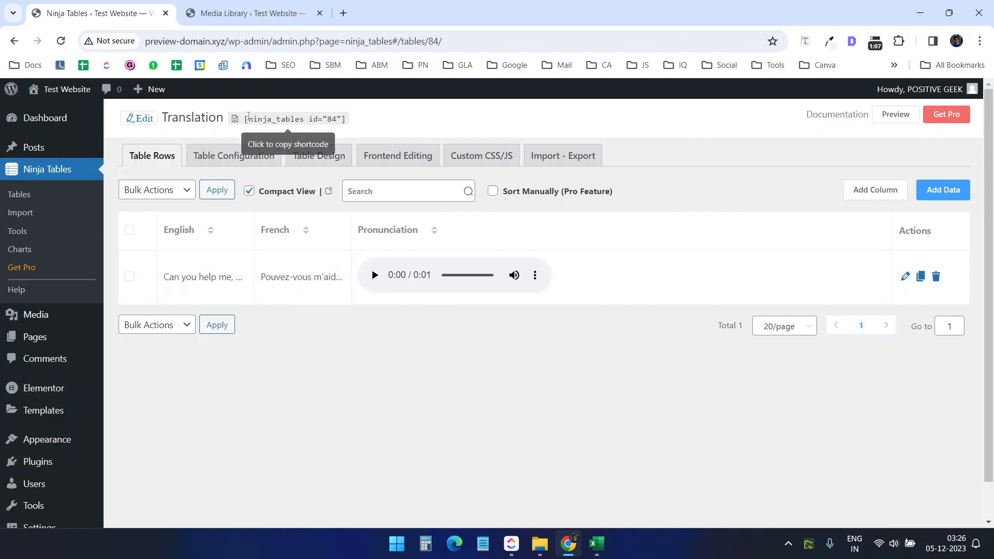
# - Copy the Translation table's shortcode and create a new WordPress page titled "English to French"
pyautogui.click(236, 124)
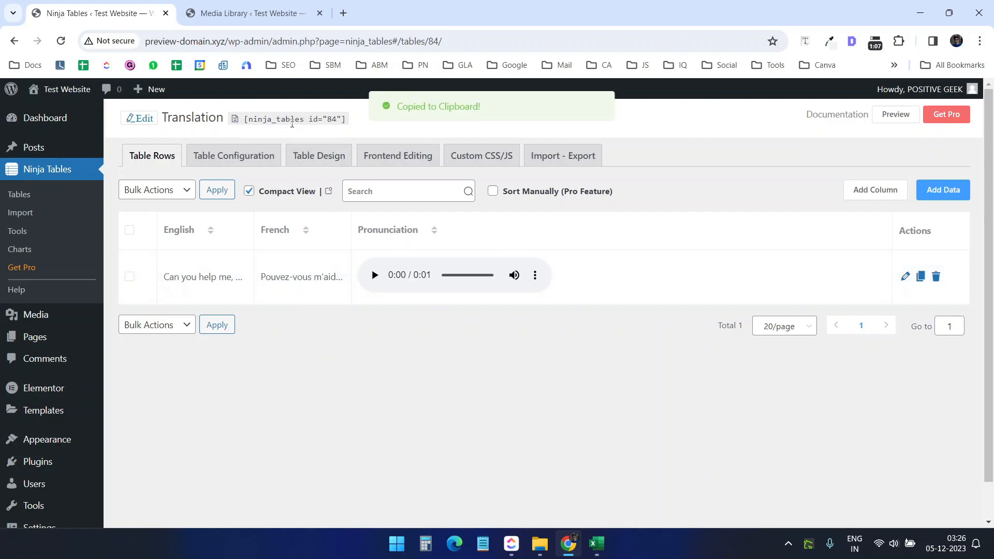
pyautogui.moveTo(44, 341)
pyautogui.middleClick(138, 357)
pyautogui.click(430, 4)
pyautogui.write('Engl')
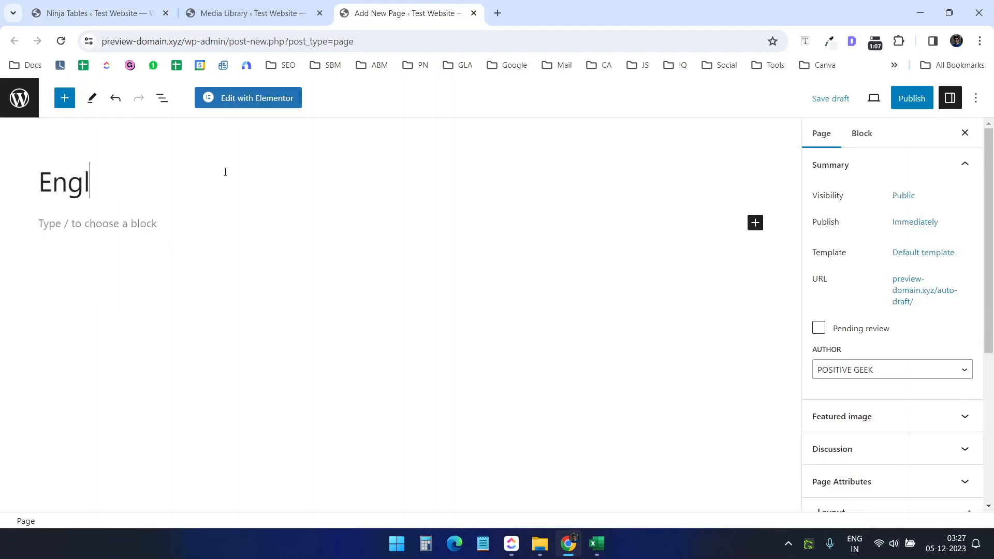
pyautogui.write('ish to French')
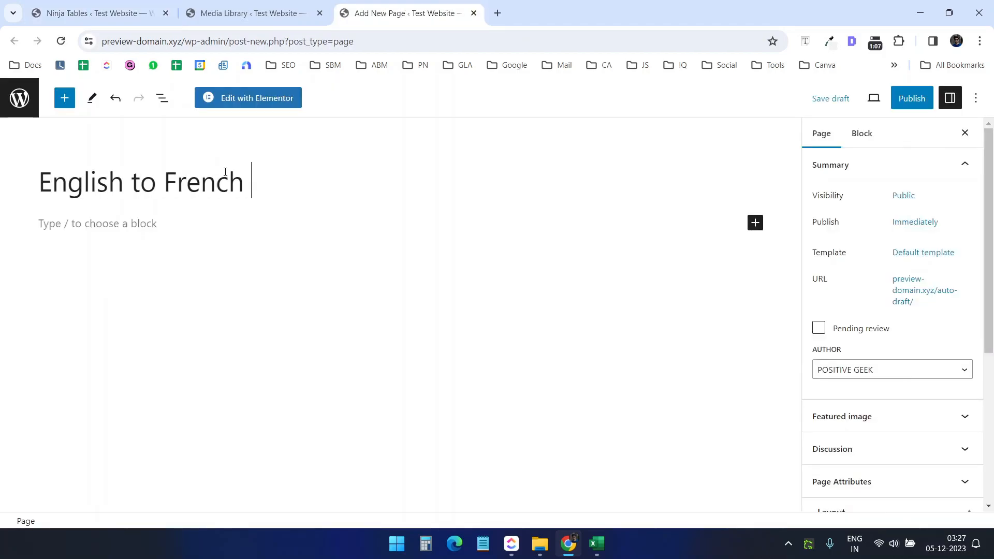
# - Insert a Shortcode block below the page title containing [ninja_tables id="84"]
pyautogui.click(665, 223)
pyautogui.write('/short')
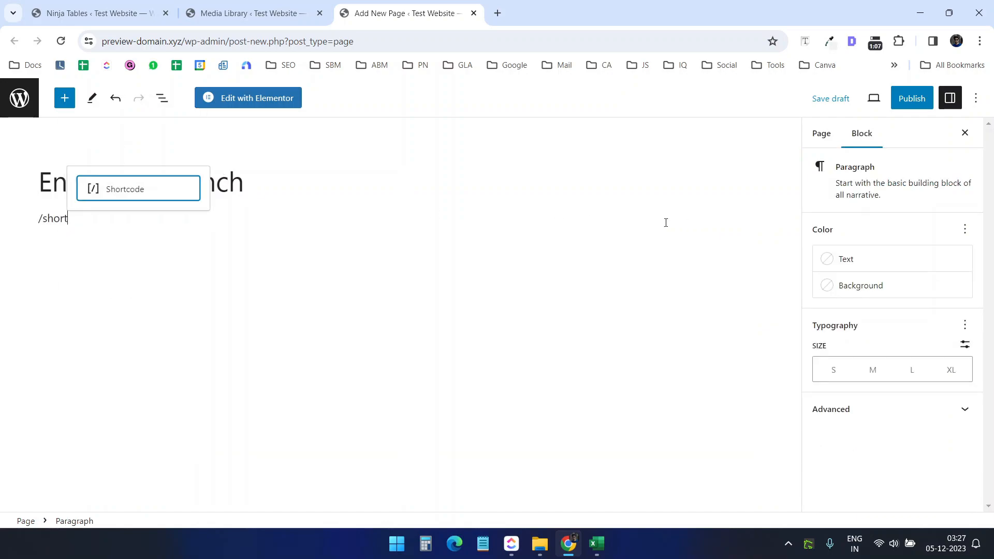
pyautogui.click(155, 193)
pyautogui.hotkey('ctrl', 'v')
pyautogui.click(119, 13)
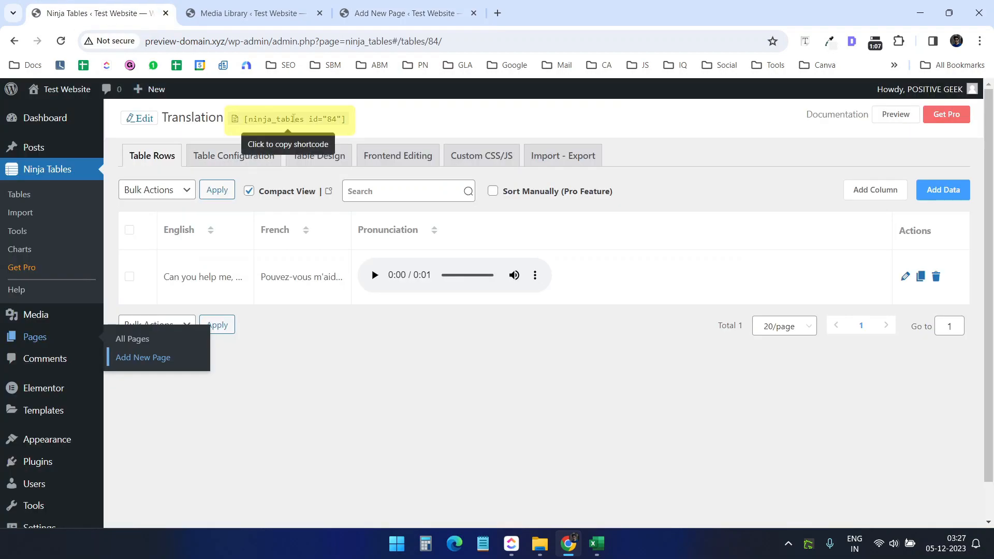
pyautogui.click(404, 13)
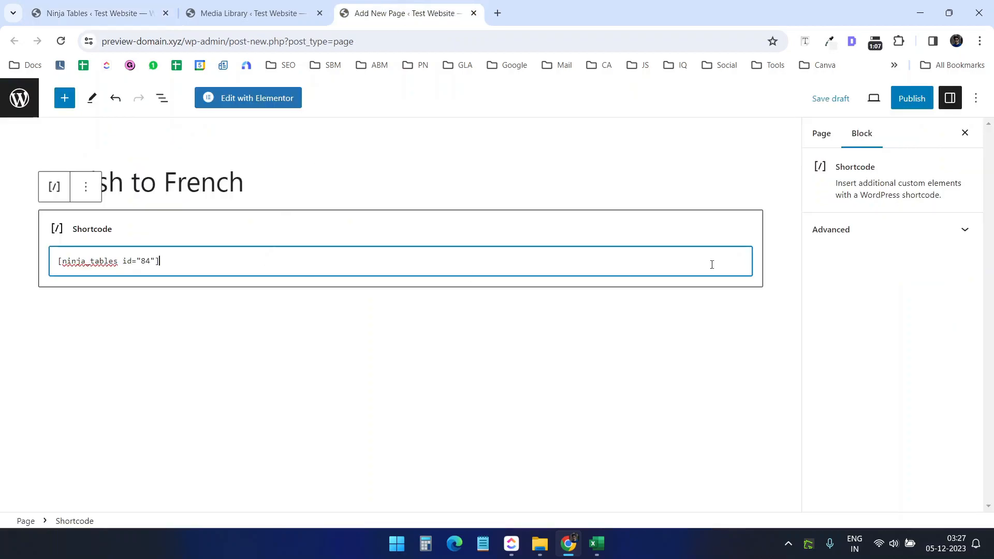
# - Publish the "English to French" page and open its live version
pyautogui.click(904, 106)
pyautogui.click(875, 101)
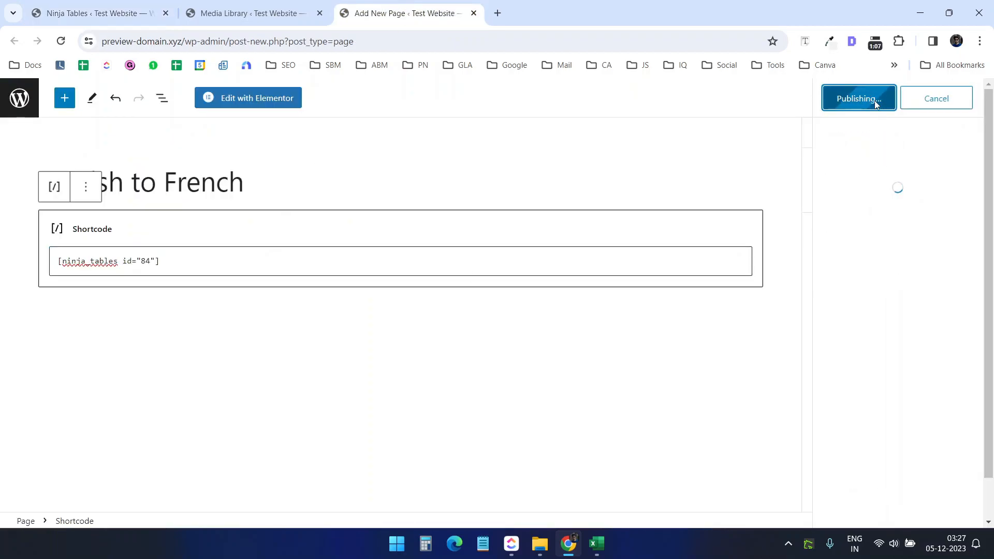
pyautogui.click(556, 16)
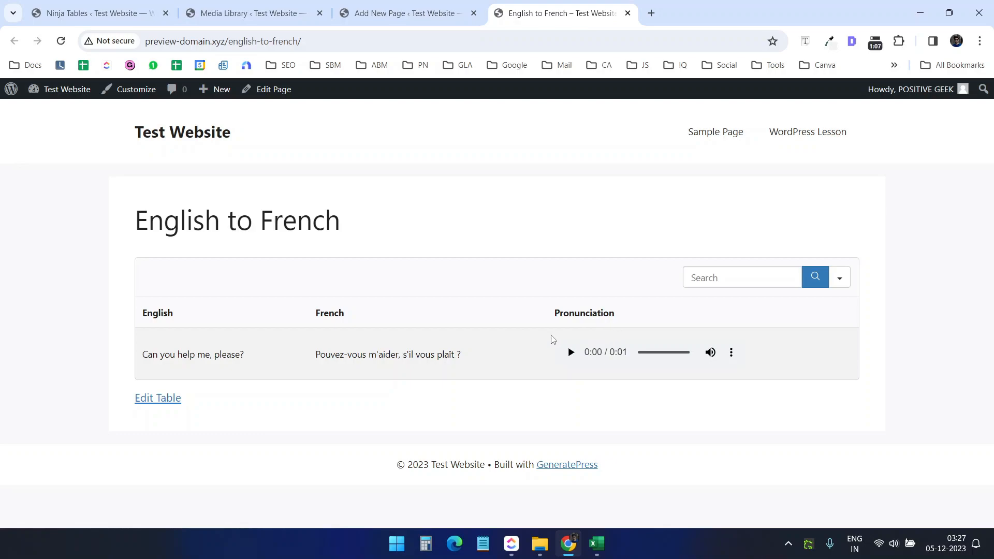
# - Examine how the live page's table displays in an iPhone 12 Pro mobile preview, including its sideways scrolling, and close the preview
pyautogui.rightClick(707, 357)
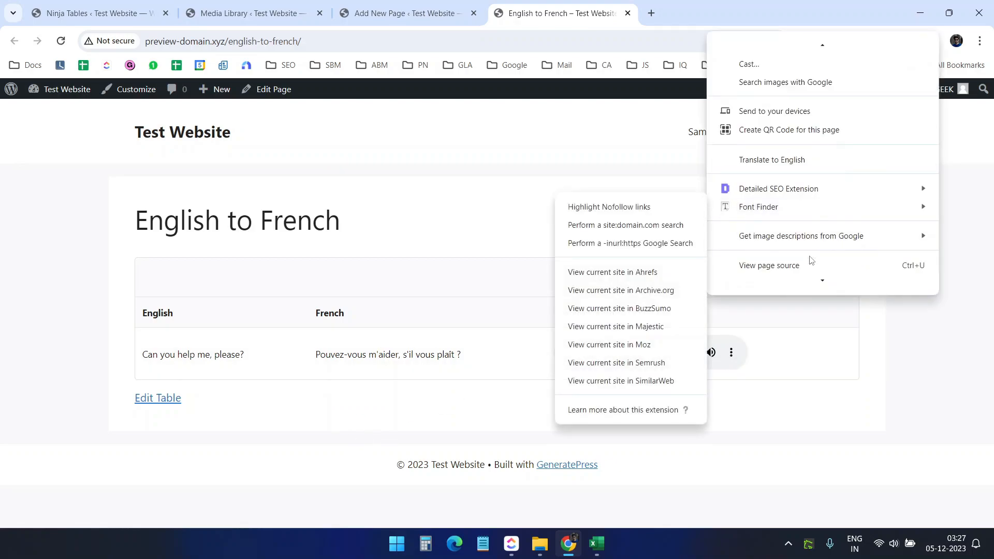
pyautogui.click(801, 280)
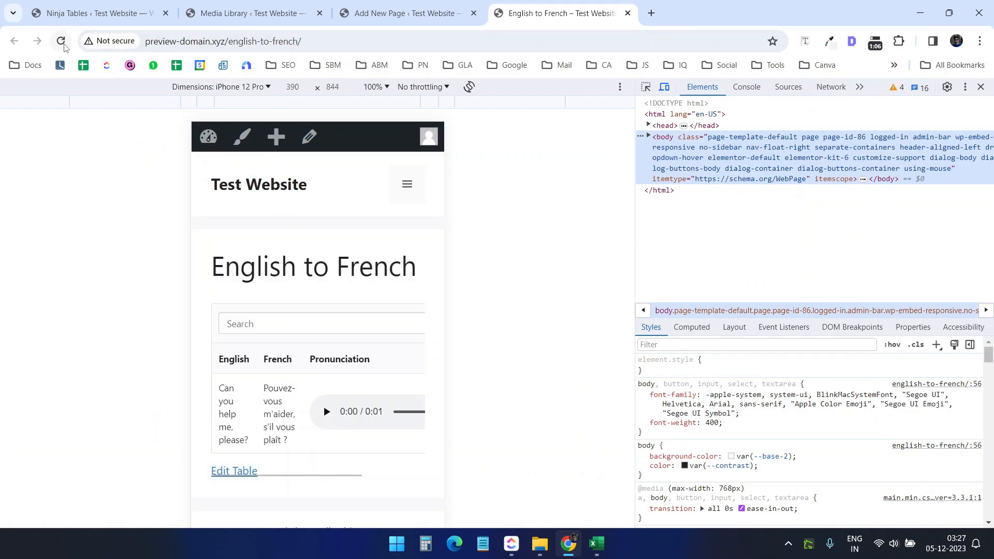
pyautogui.click(63, 44)
pyautogui.moveTo(377, 350); pyautogui.dragTo(315, 356)
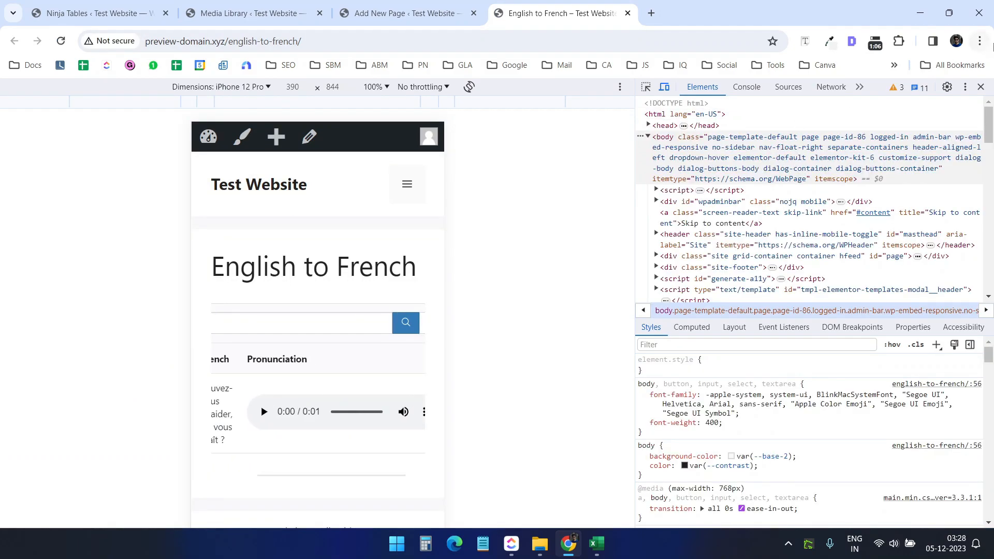
pyautogui.click(980, 87)
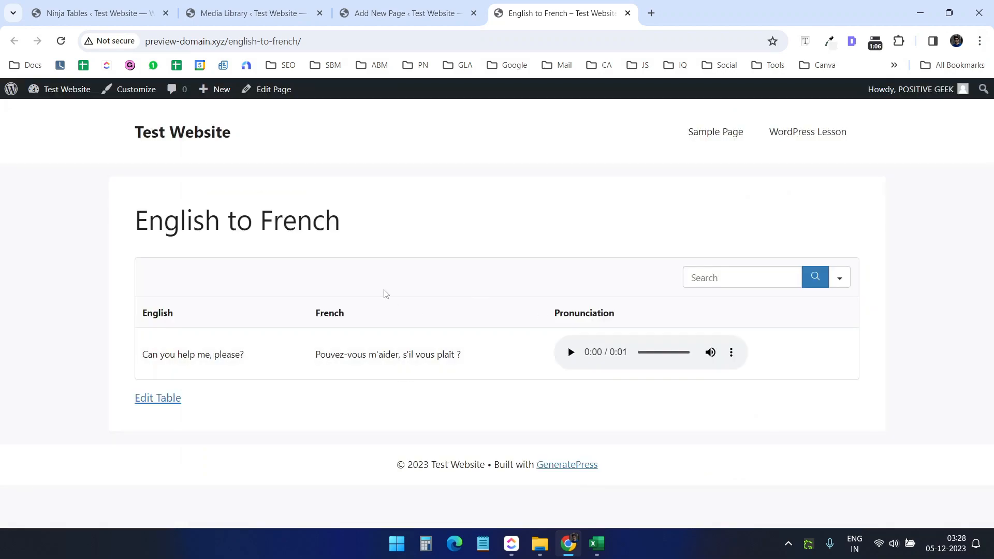
# - Start a new row in the Translation table and fill its English and French fields with the row 3 phrases from the Excel sheet
pyautogui.hotkey('ctrl', '1')
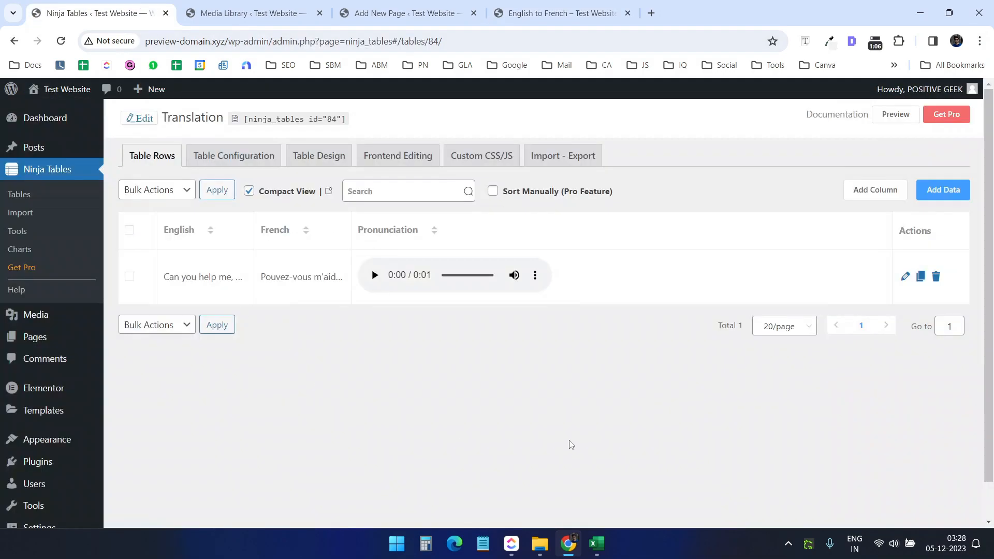
pyautogui.click(943, 192)
pyautogui.click(597, 543)
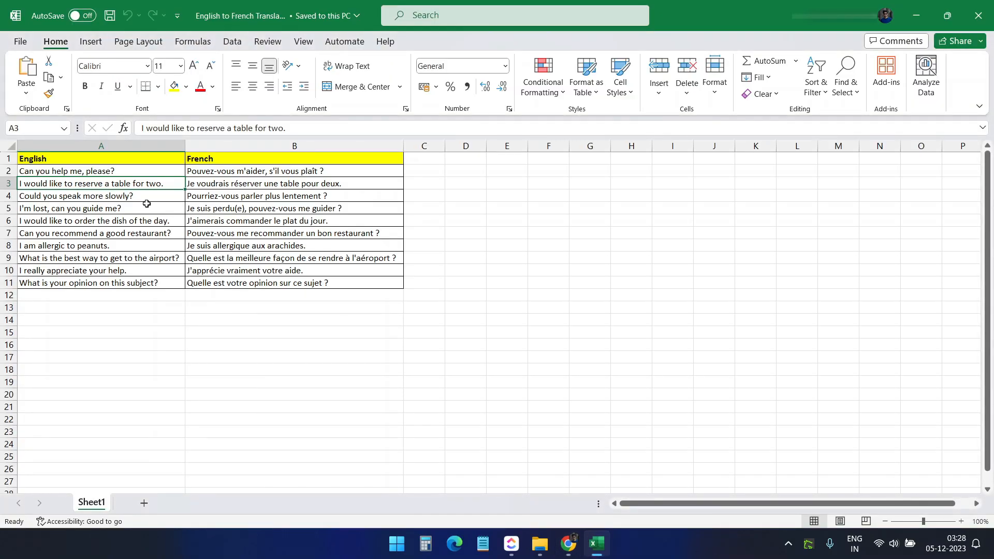
pyautogui.hotkey('ctrl', 'c')
pyautogui.hotkey('alt', 'Tab')
pyautogui.hotkey('ctrl', 'v')
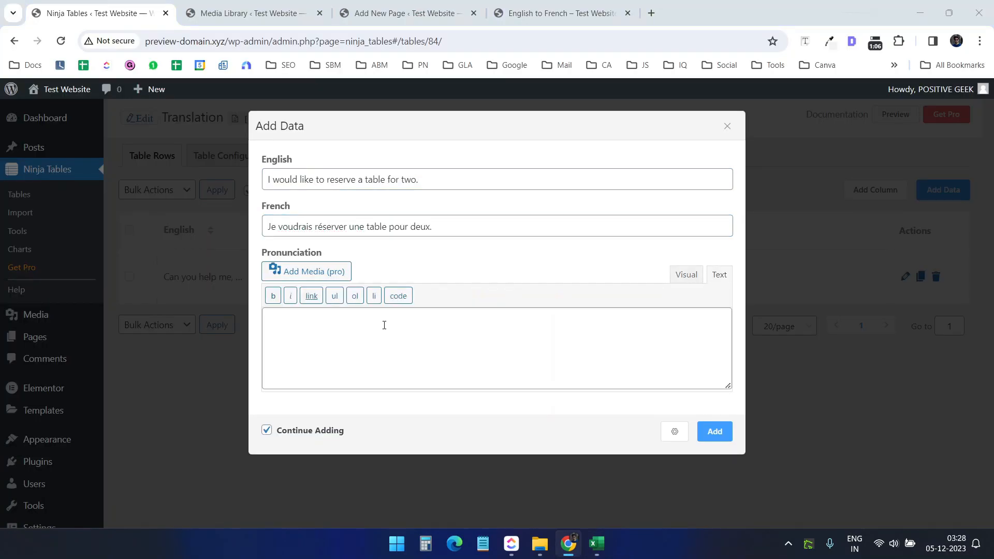
# - Add the remaining Excel phrases as table rows with their pronunciation audio, including "What is your opinion on this subject?"
pyautogui.hotkey('ctrl', '2')
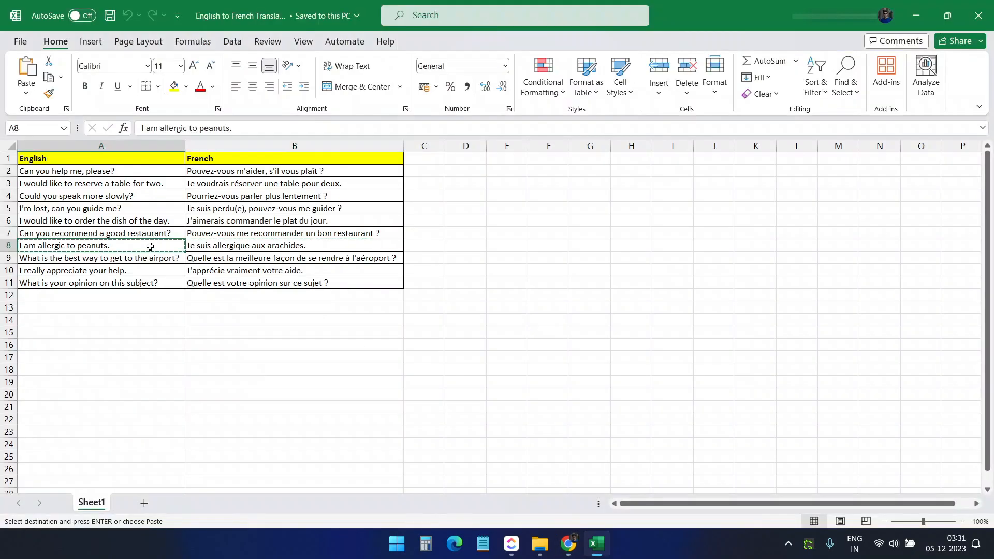
pyautogui.click(163, 258)
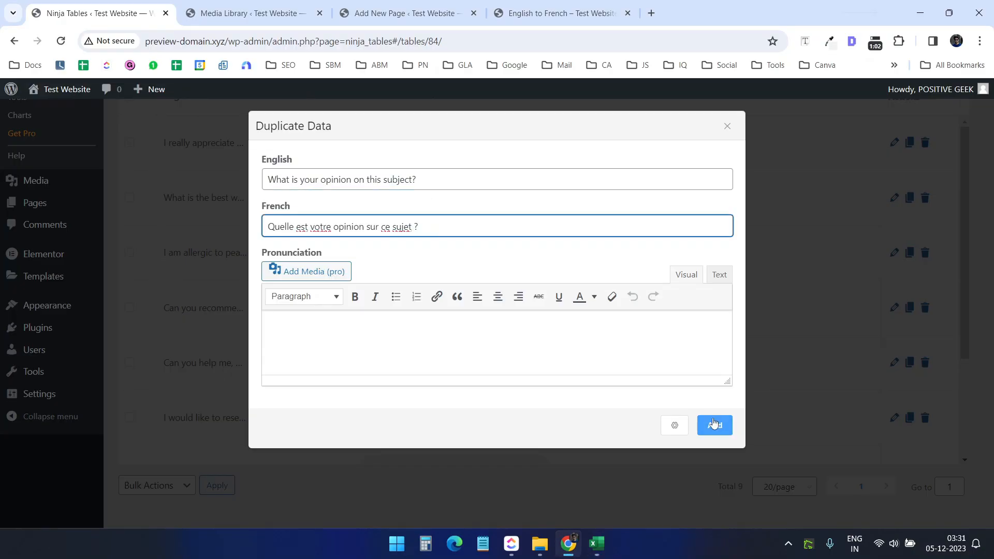
pyautogui.click(714, 424)
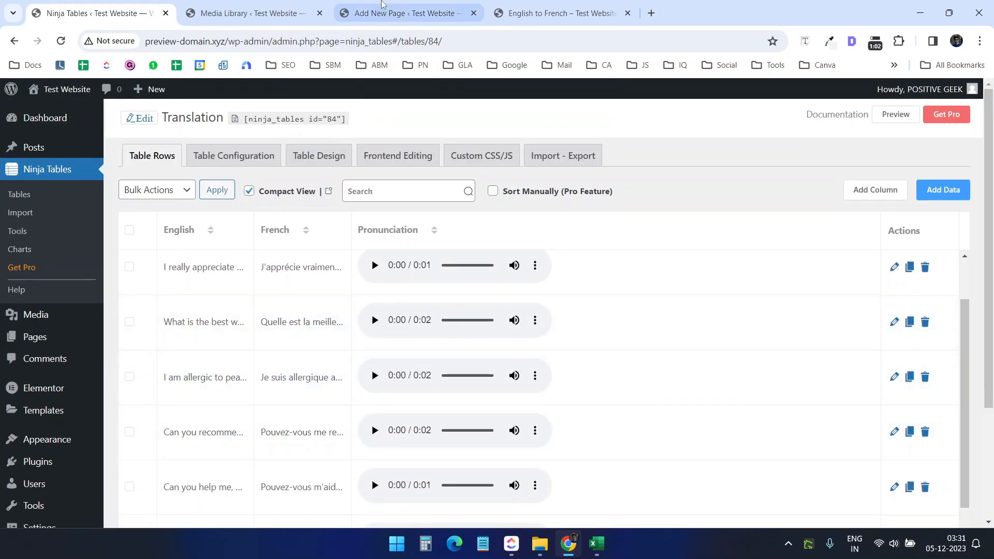
# - Reload the live "English to French" page and look through the table's rows and audio players
pyautogui.click(564, 5)
pyautogui.click(66, 44)
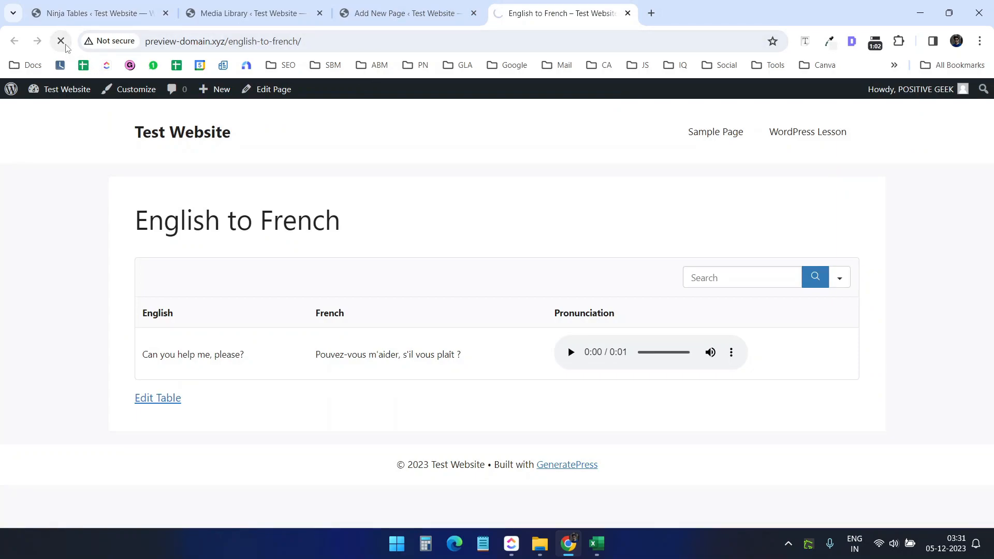
pyautogui.scroll(-6, 42, 324)
pyautogui.scroll(5, 42, 324)
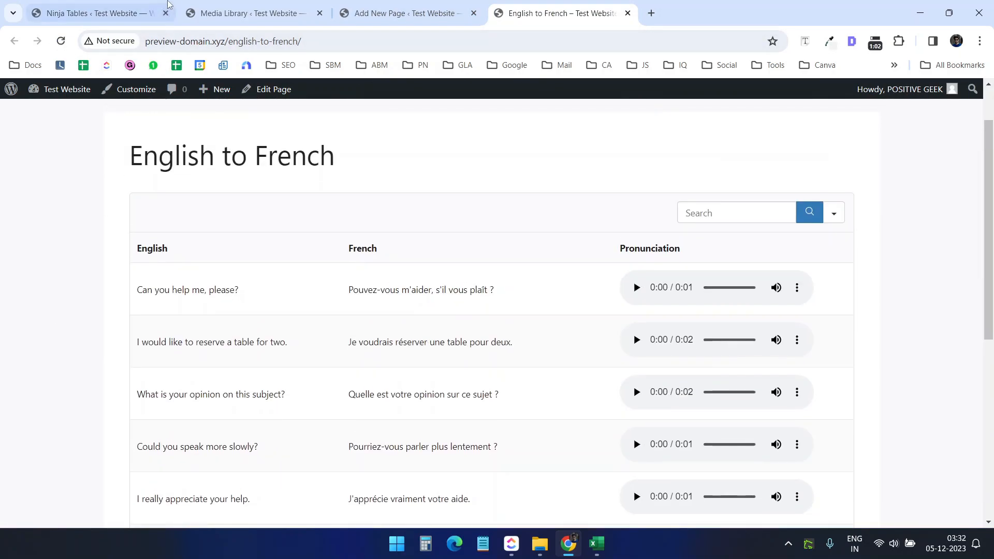
# - Enable the Bordered table style in the Translation table's design and apply it to the live page
pyautogui.click(168, 4)
pyautogui.click(316, 157)
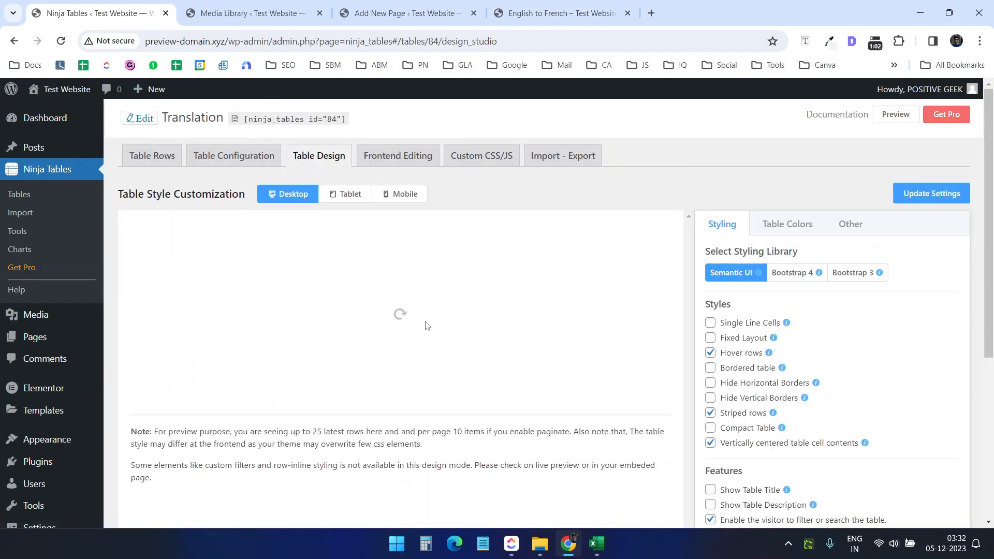
pyautogui.click(711, 368)
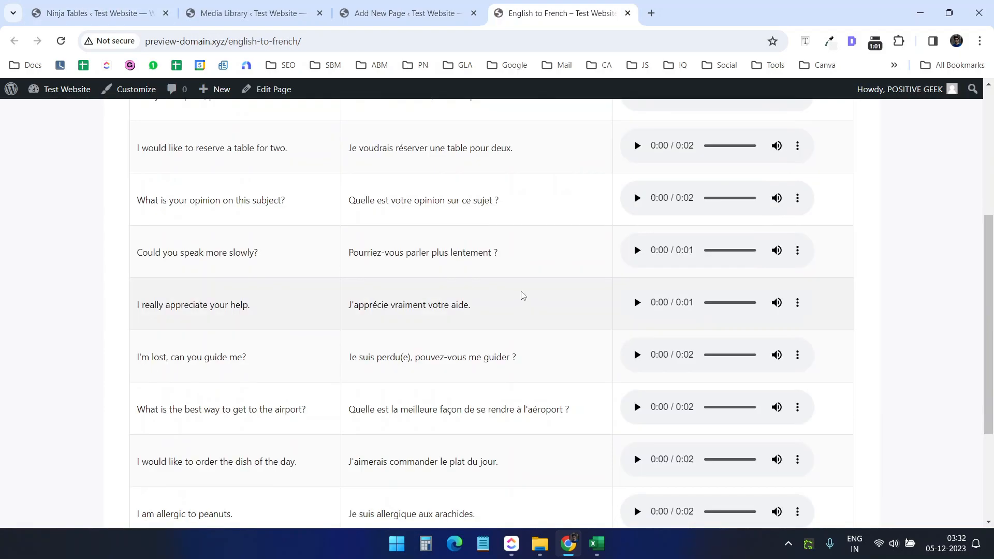
# - Play the pronunciation audio of several phrases in the live table to test the players
pyautogui.scroll(3, 521, 295)
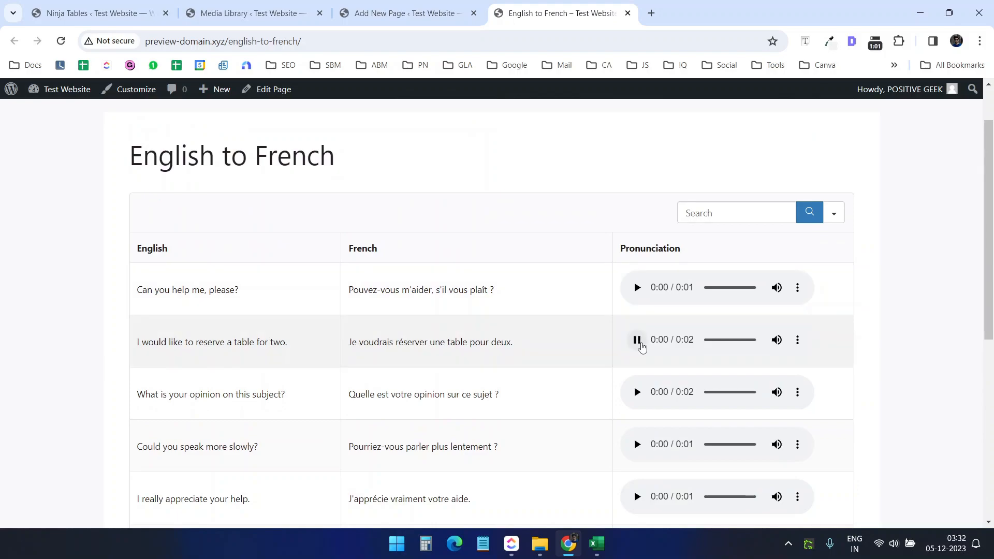
pyautogui.click(637, 340)
pyautogui.click(637, 288)
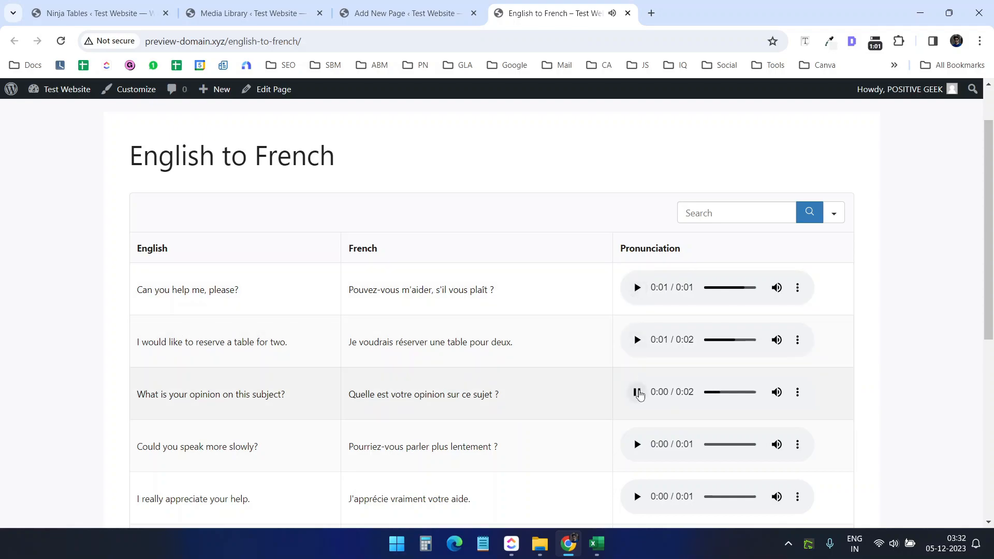
# - Return to the Translation table's row list in the admin area and review it down to the last row
pyautogui.hotkey('ctrl', 'Tab')
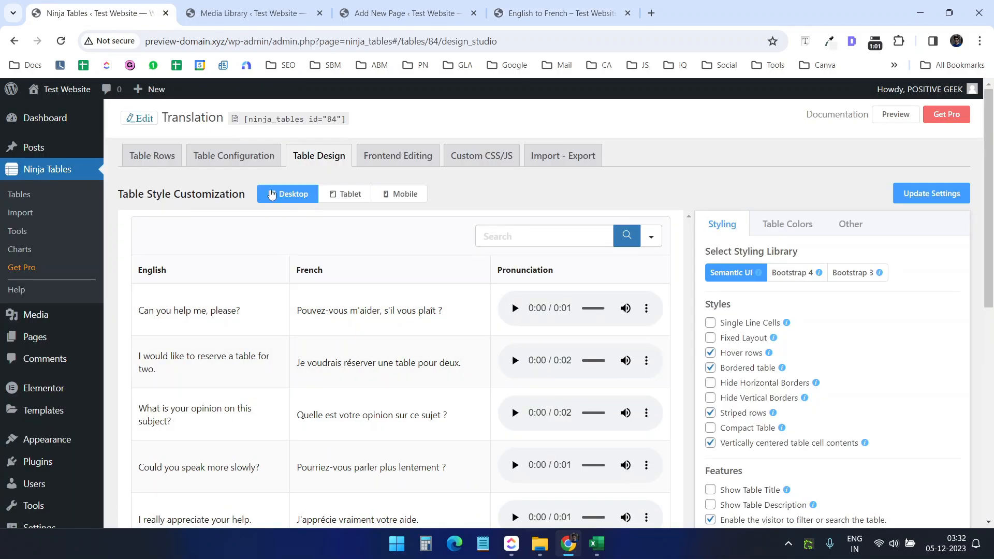
pyautogui.click(164, 163)
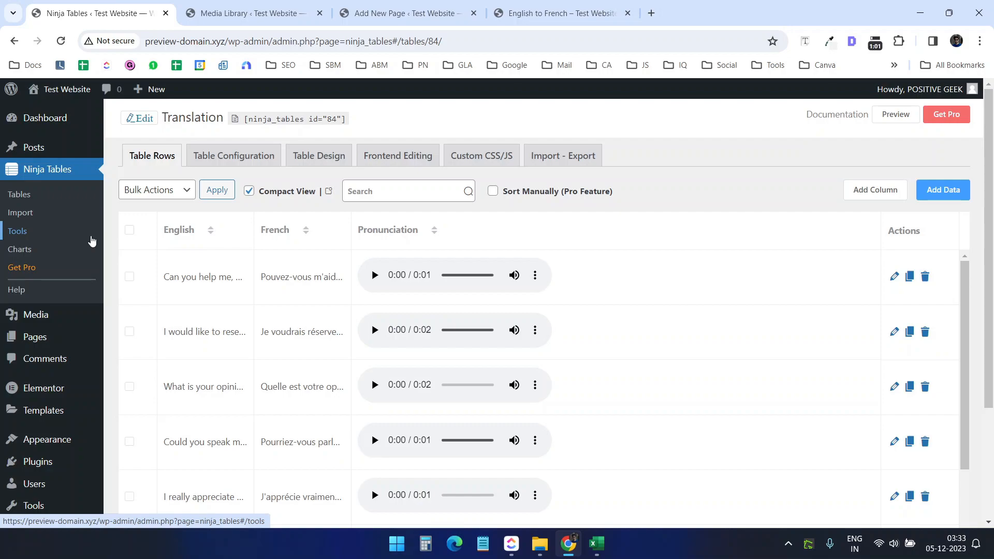
pyautogui.scroll(-6, 418, 466)
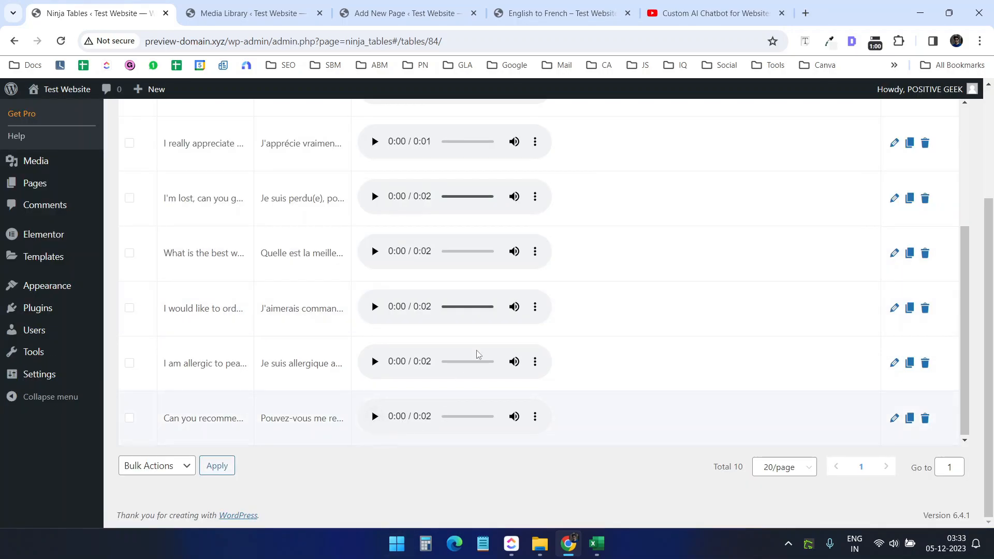
# - Switch to the YouTube video "Custom AI Chatbot for Websites" and copy its iframe embed code
pyautogui.click(692, 12)
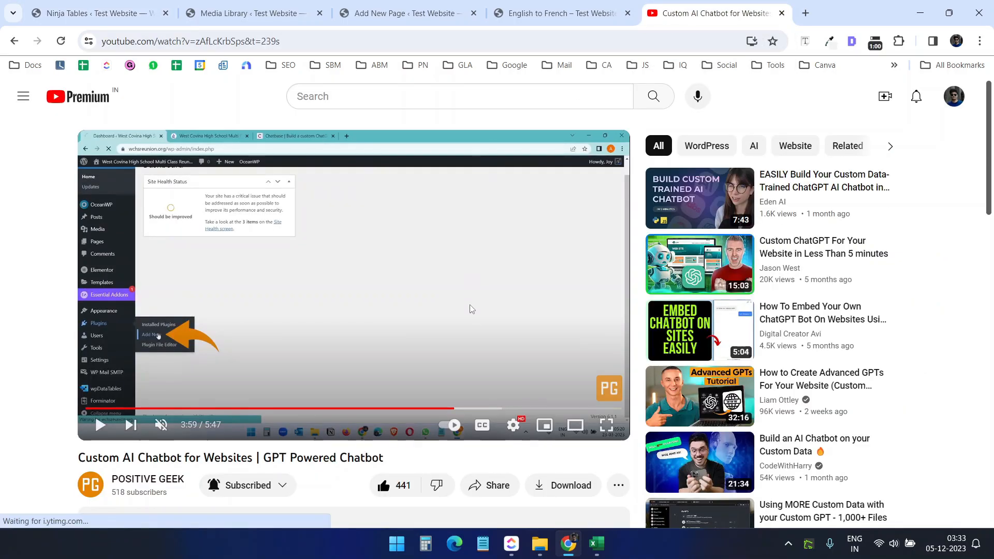
pyautogui.scroll(-3, 476, 310)
pyautogui.click(494, 358)
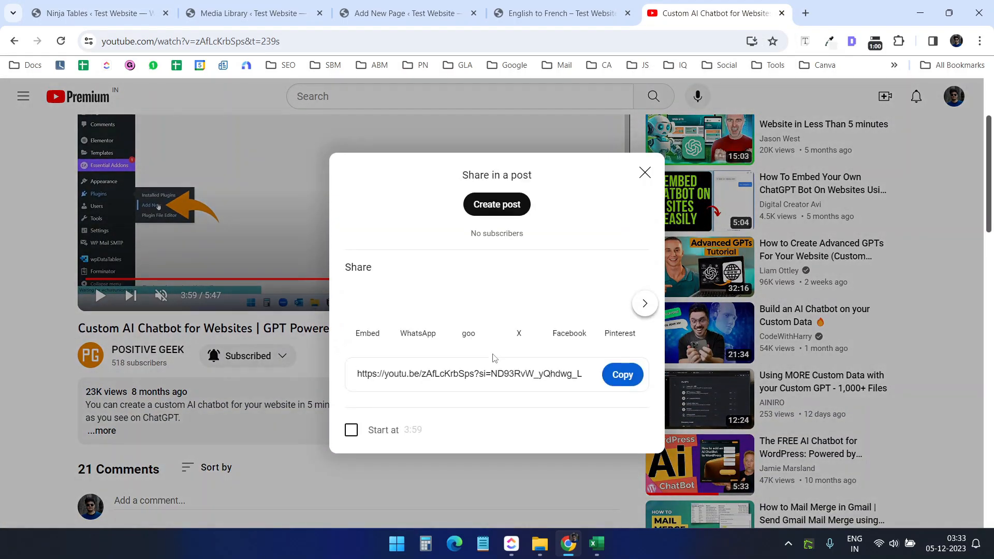
pyautogui.click(367, 311)
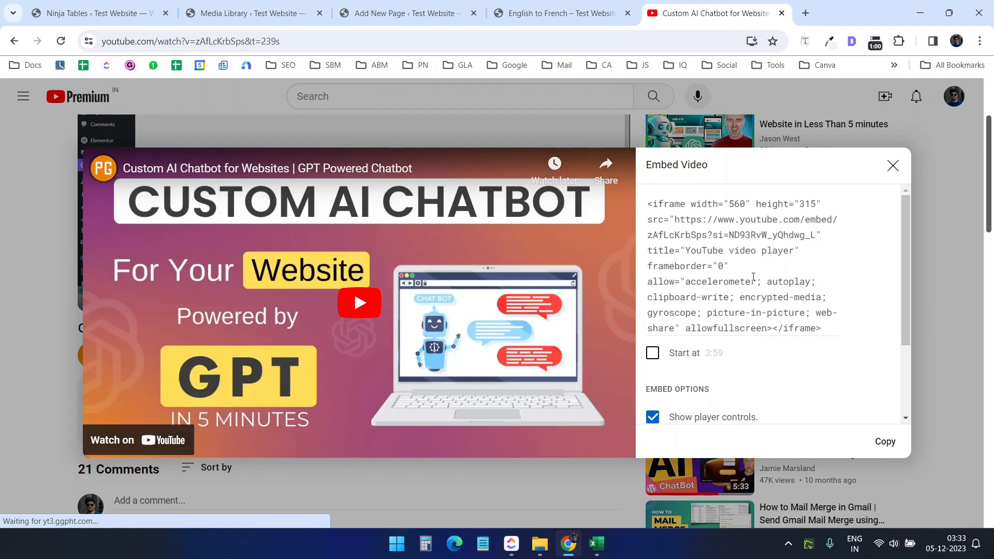
pyautogui.click(771, 274)
# - Replace the Pronunciation code of the "Can you recommend a good restaurant?" row with the copied YouTube iframe code in text mode
pyautogui.click(98, 13)
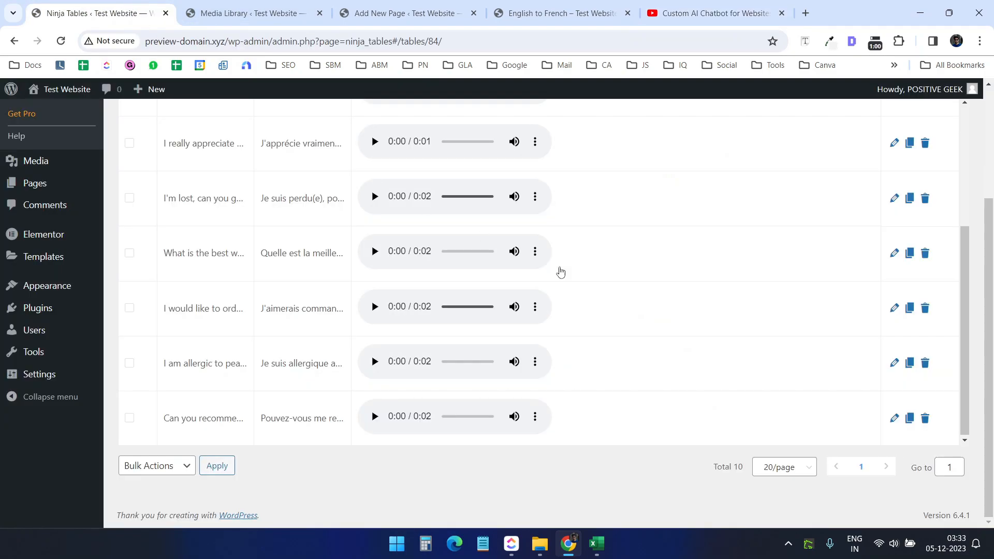
pyautogui.click(894, 418)
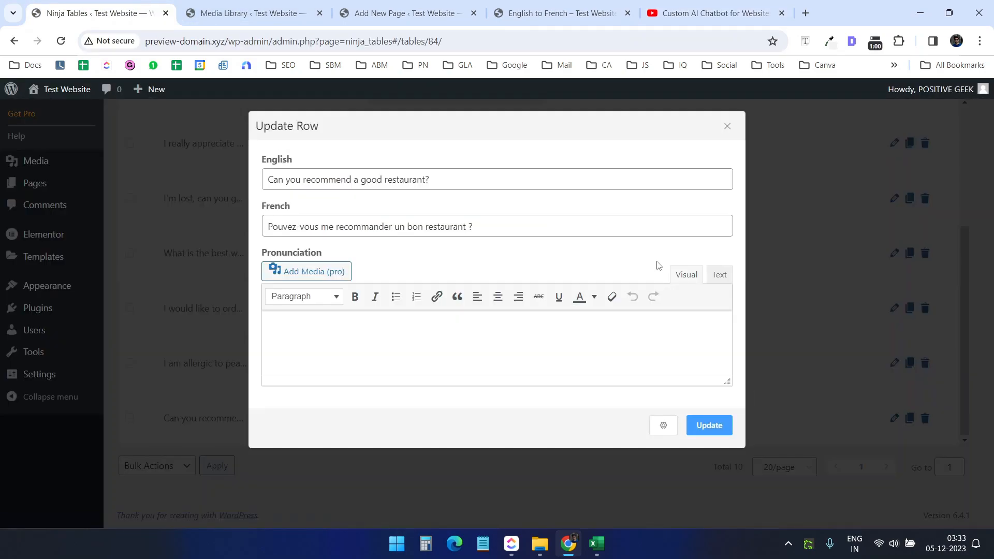
pyautogui.click(719, 275)
pyautogui.click(530, 365)
pyautogui.hotkey('ctrl', 'a')
pyautogui.hotkey('ctrl', 'v')
# - Set the iframe's width to 350 and height to 200, and update the row
pyautogui.doubleClick(344, 317)
pyautogui.write('350')
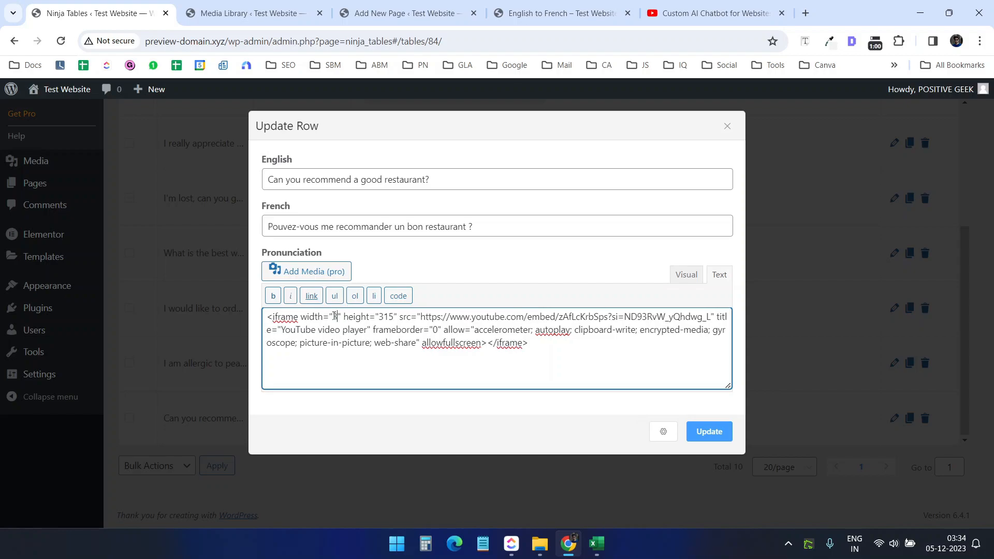
pyautogui.moveTo(403, 316); pyautogui.dragTo(392, 316)
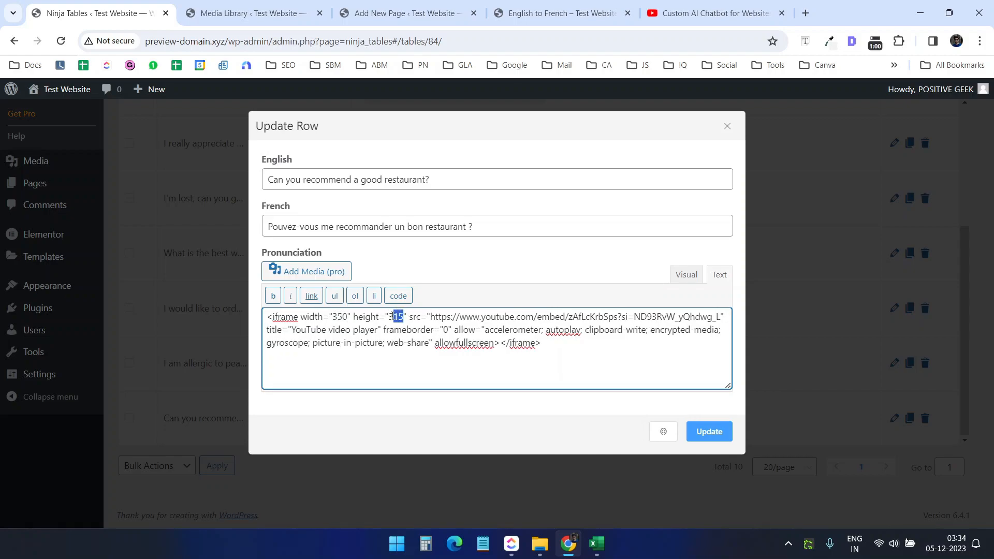
pyautogui.write('200')
pyautogui.click(714, 435)
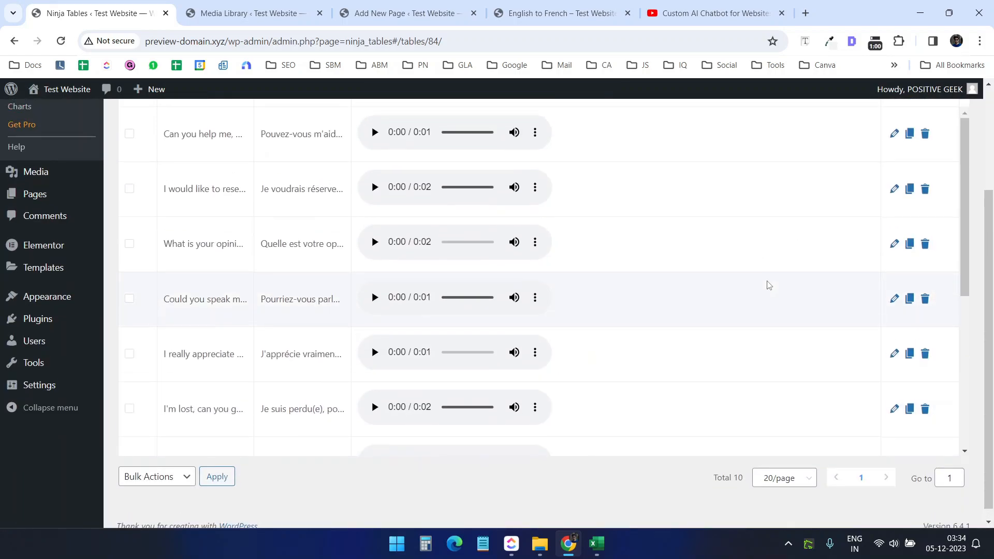
# - Reload the published English to French page and play the embedded YouTube video in the "Can you recommend a good restaurant?" row
pyautogui.click(559, 13)
pyautogui.click(61, 42)
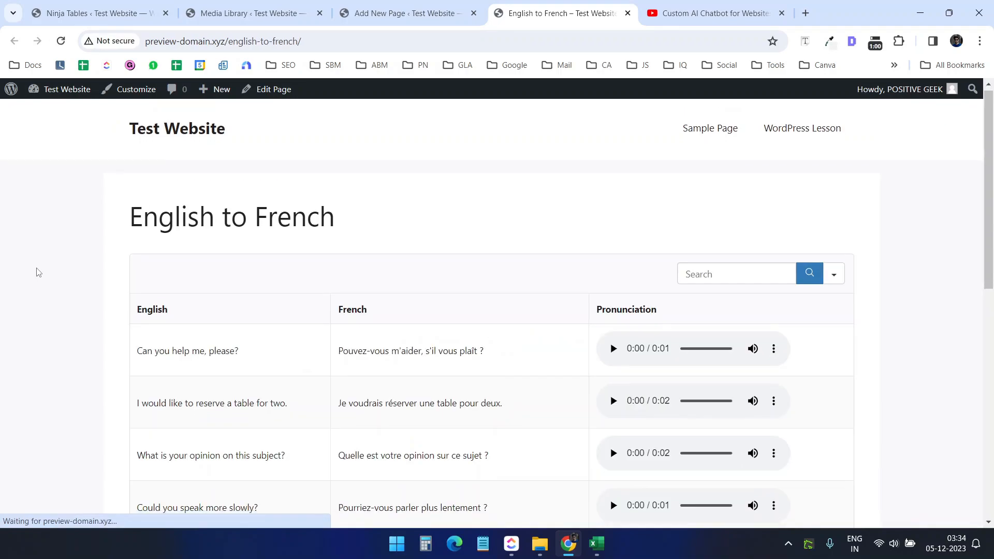
pyautogui.scroll(-10, 36, 271)
pyautogui.click(703, 353)
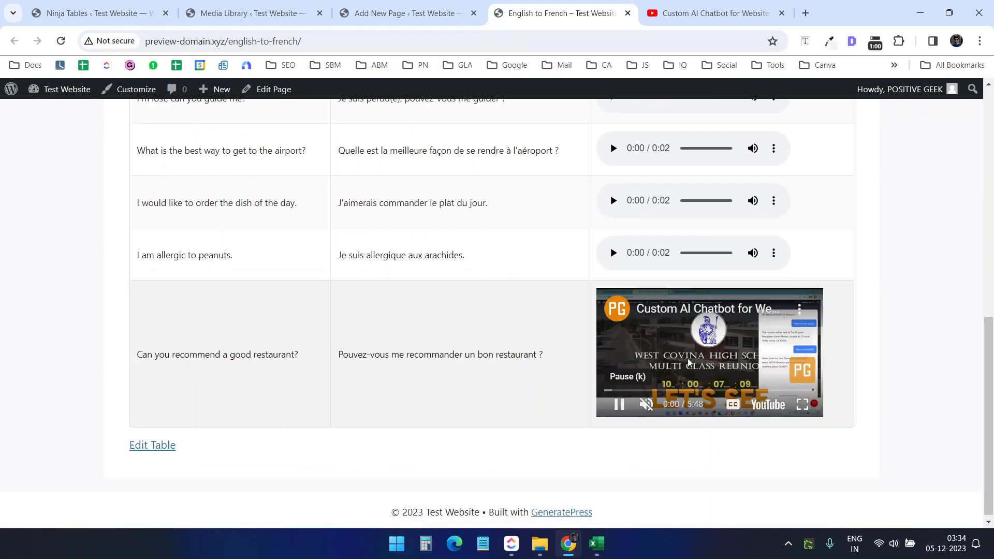
pyautogui.scroll(3, 538, 404)
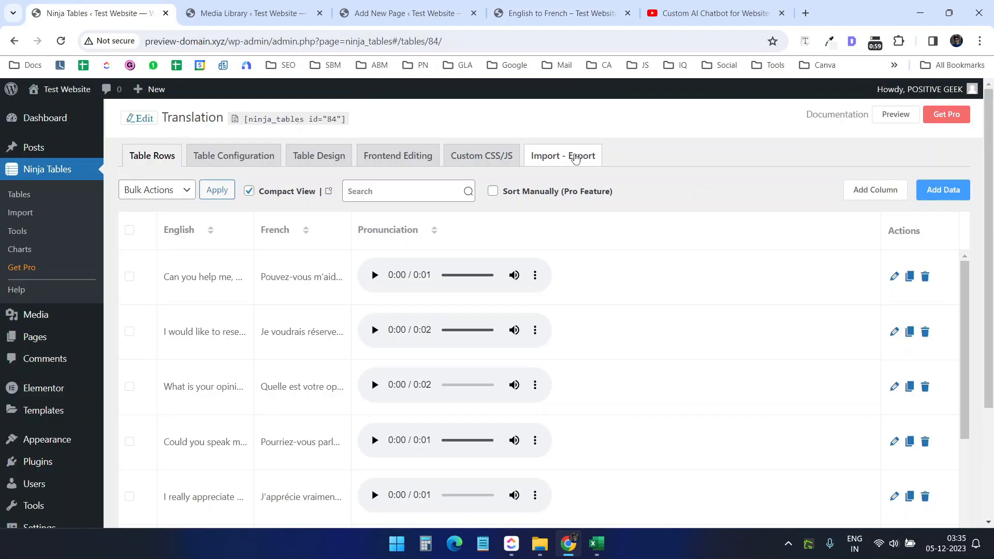
# - Download the sample CSV from the Translation table's import settings and open it in Excel
pyautogui.click(576, 157)
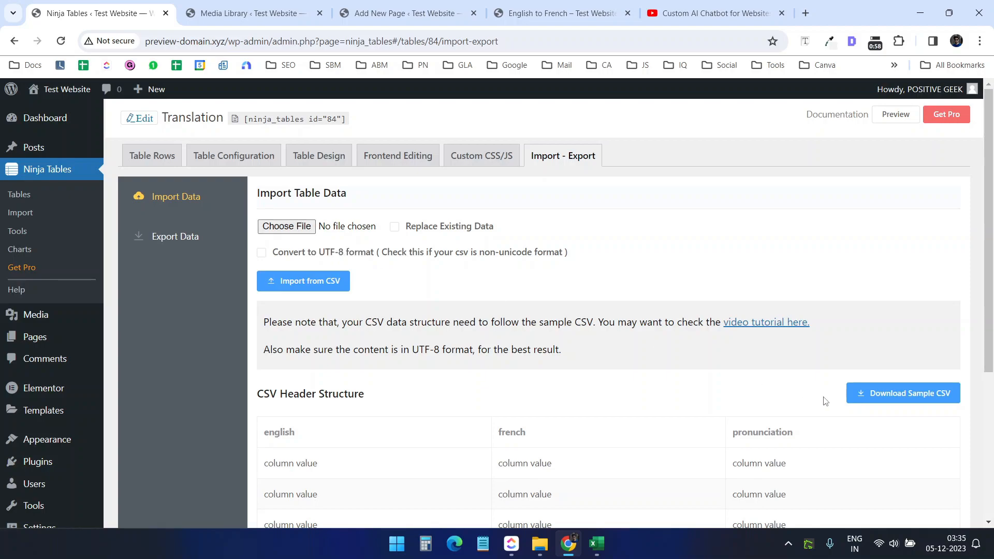
pyautogui.click(883, 393)
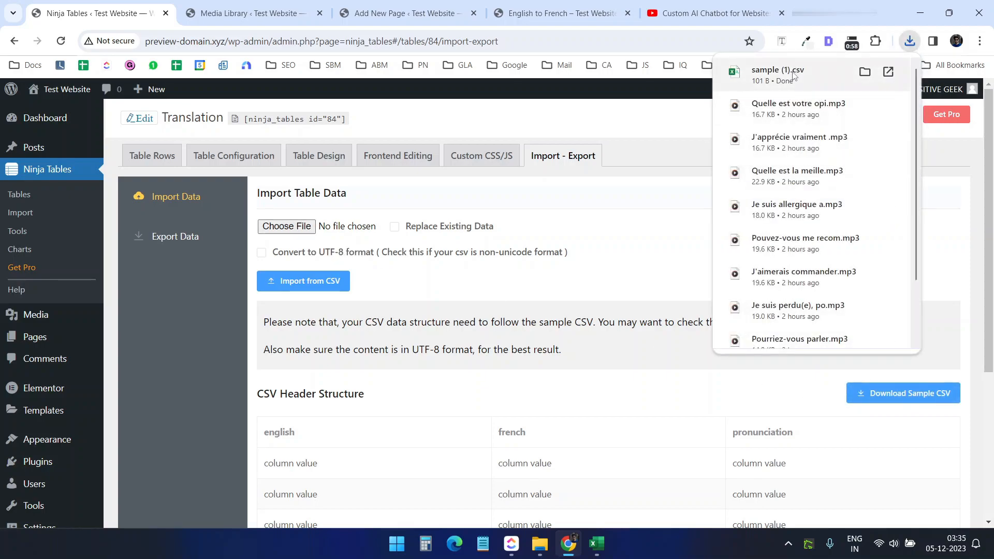
pyautogui.click(778, 73)
# - Auto-fit the sample sheet's column widths and select the english, french and pronunciation header cells
pyautogui.click(12, 146)
pyautogui.doubleClick(59, 146)
pyautogui.click(189, 220)
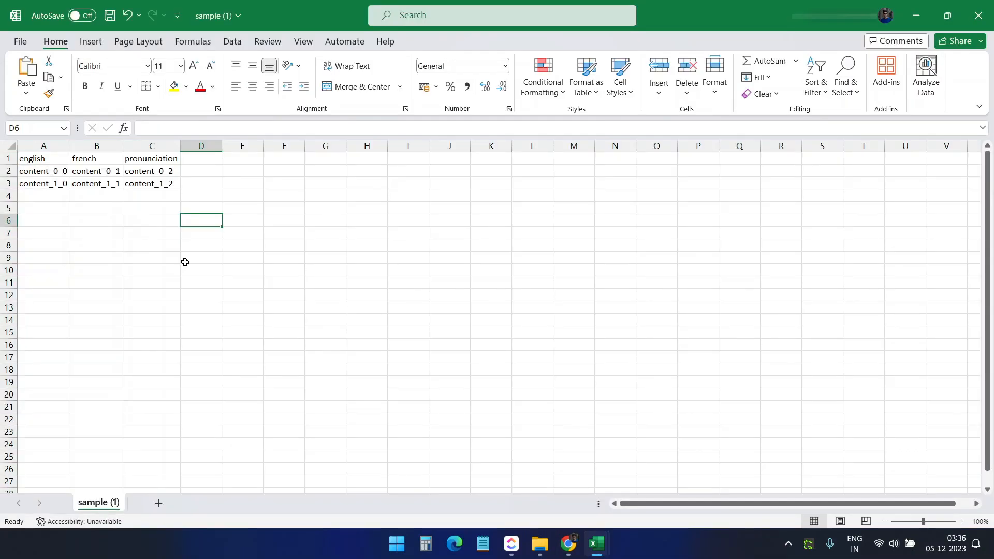
pyautogui.moveTo(29, 158); pyautogui.dragTo(132, 159)
# - Switch back to the browser, view the Translation table's data export options, and return to its row list
pyautogui.hotkey('alt', 'Tab')
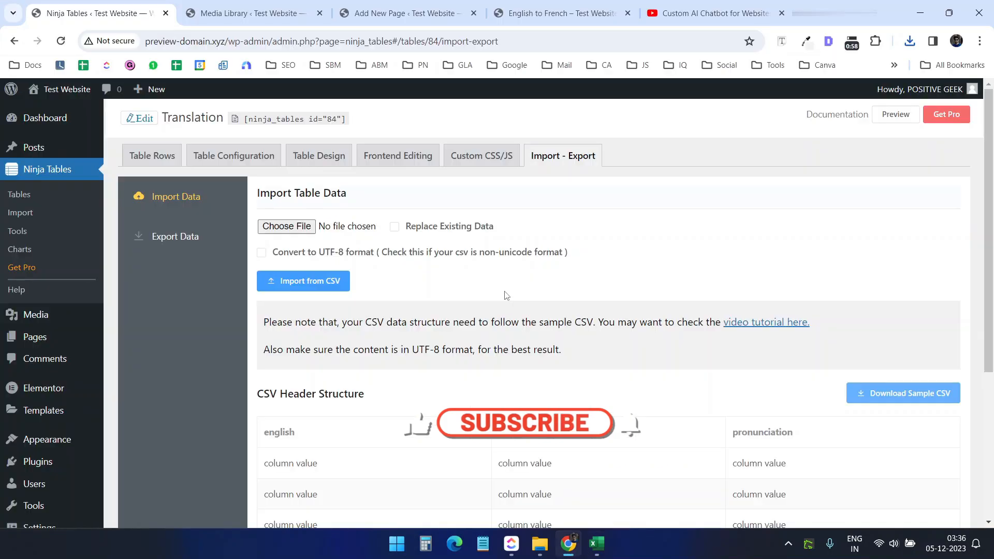
pyautogui.click(195, 250)
pyautogui.hotkey('alt', 'Left')
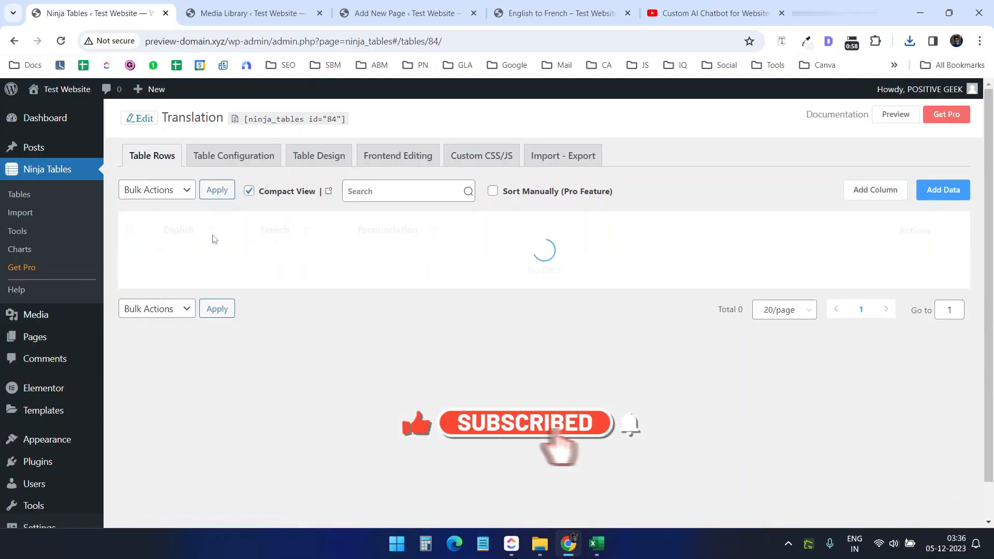
pyautogui.click(568, 155)
pyautogui.click(182, 236)
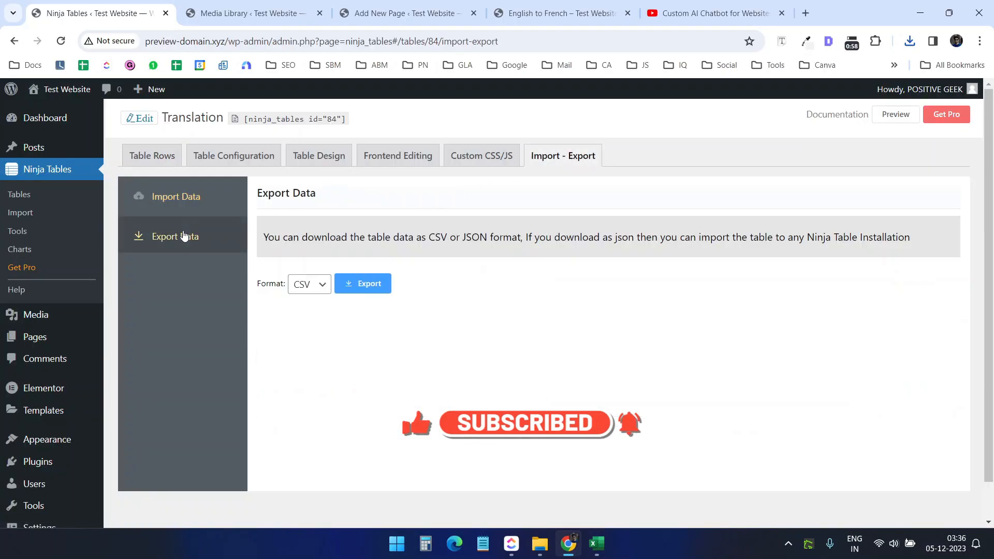
pyautogui.click(158, 157)
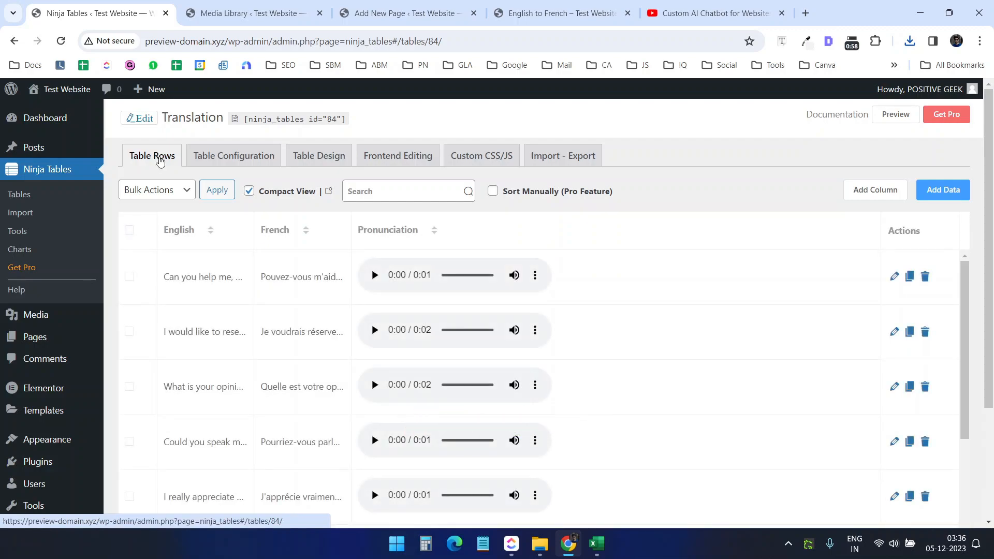